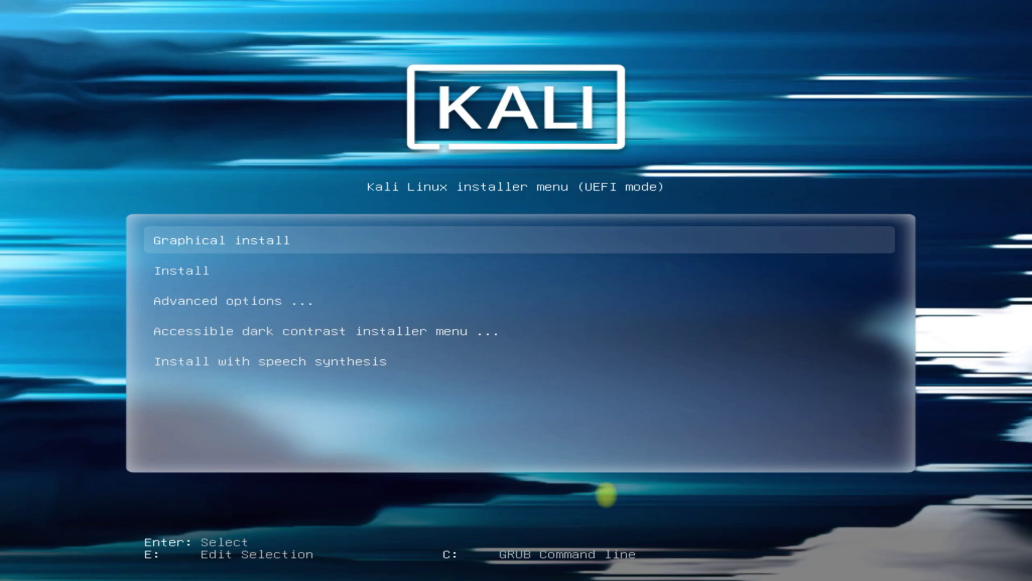
- Launch the 'Graphical install' entry from the Kali UEFI boot menu
key("Return")
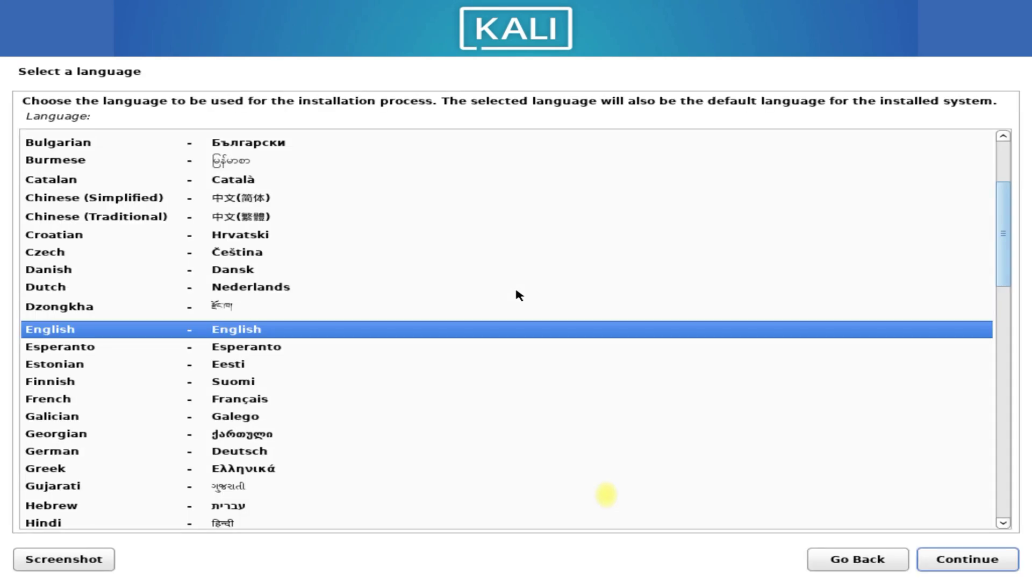
- Accept English as the language, United States as the location and the American English keymap
left_click(940, 565)
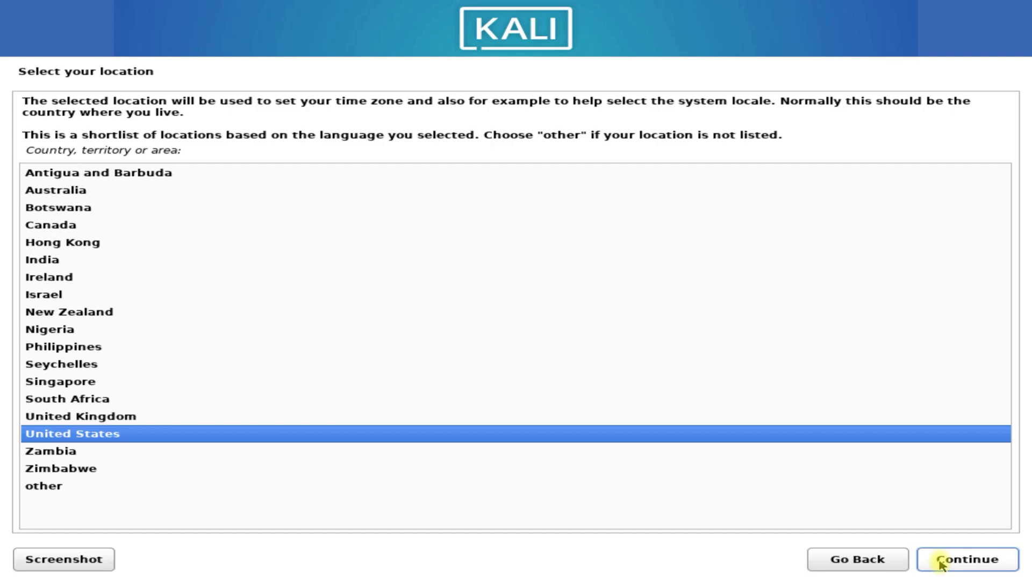
left_click(940, 565)
left_click(940, 564)
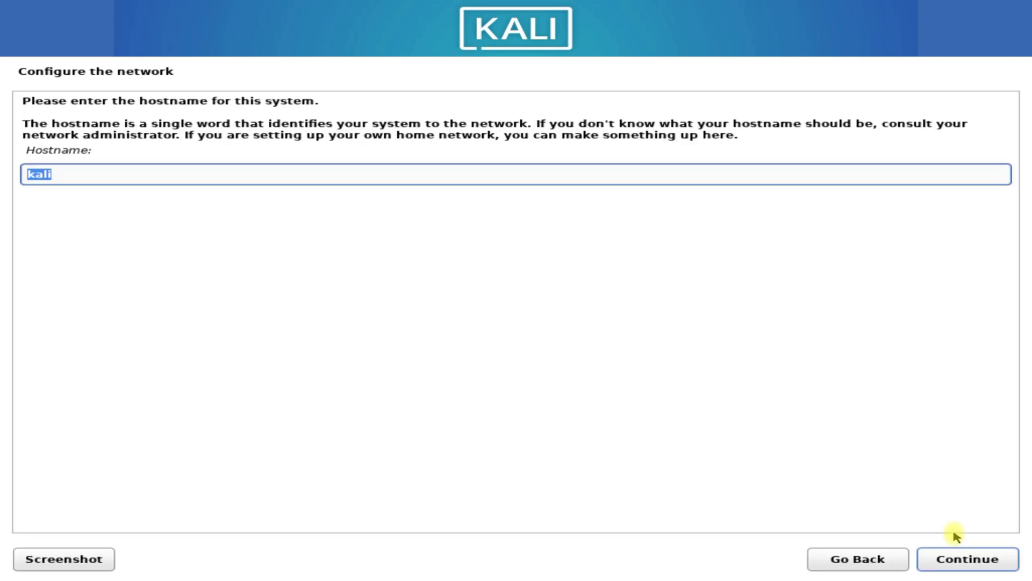
- Keep hostname 'kali' with no domain; create the user with full name, suggested username and password
left_click(966, 562)
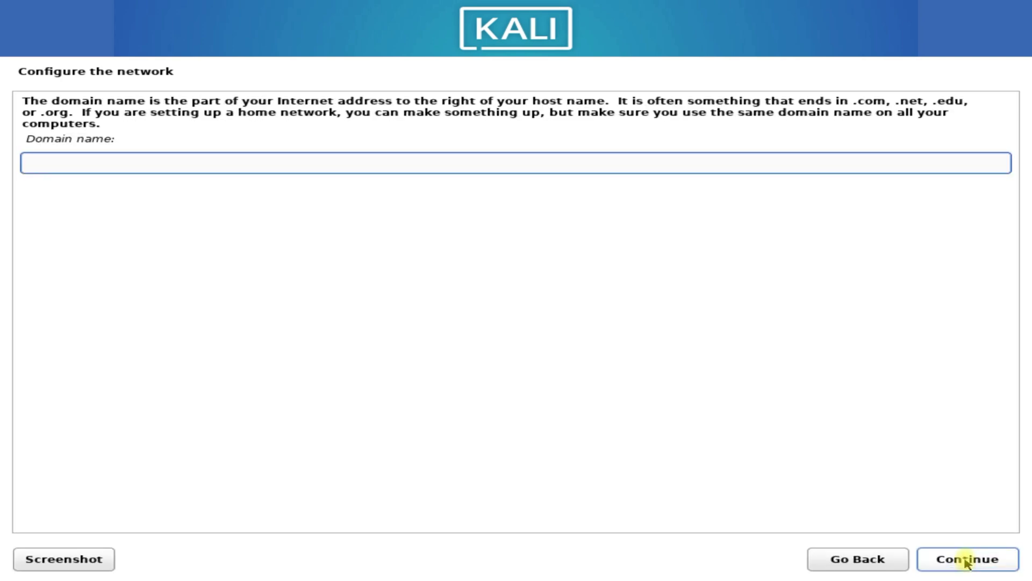
left_click(966, 559)
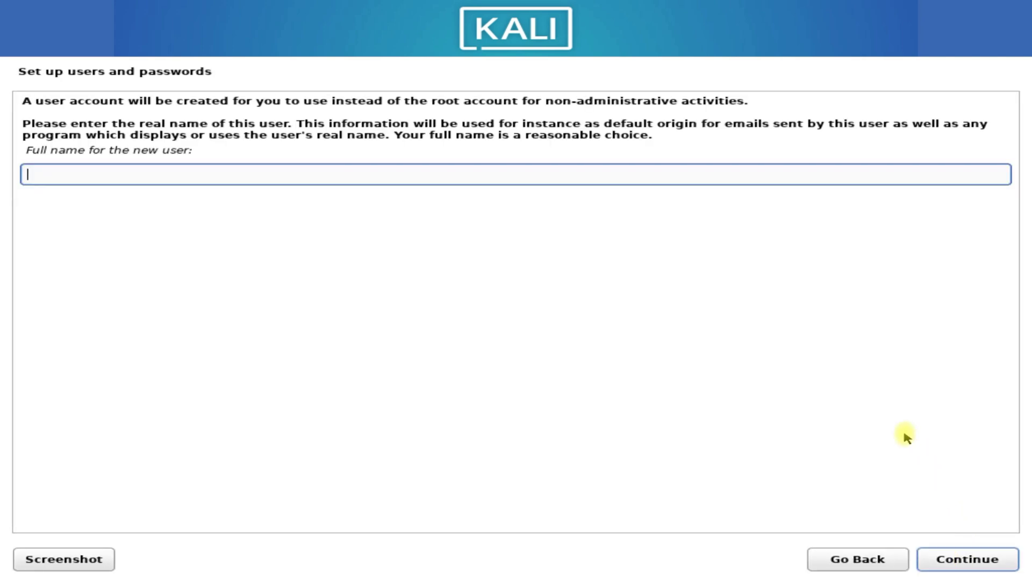
type("techsolutionz")
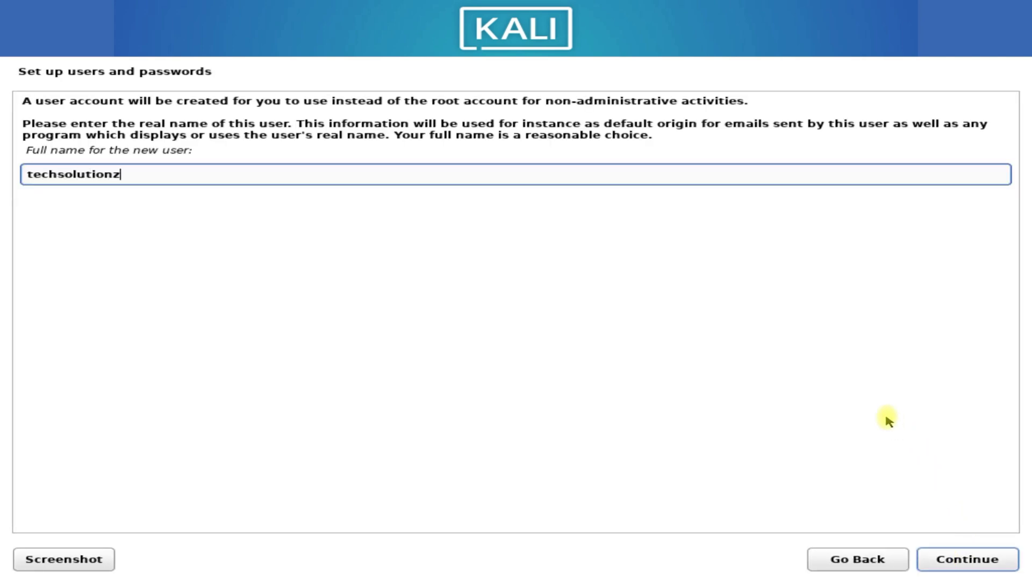
key("Return")
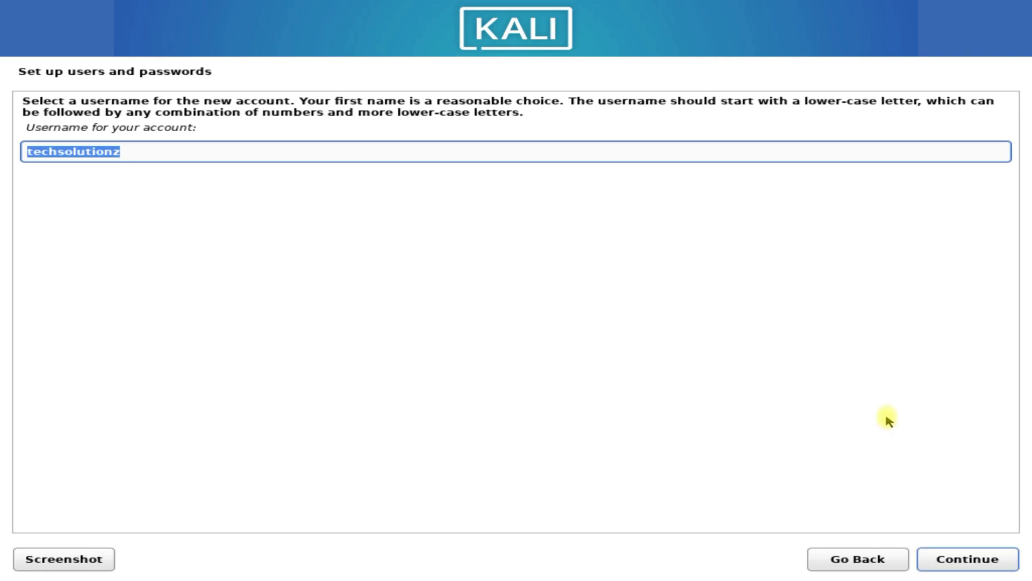
key("Return")
type("••••••")
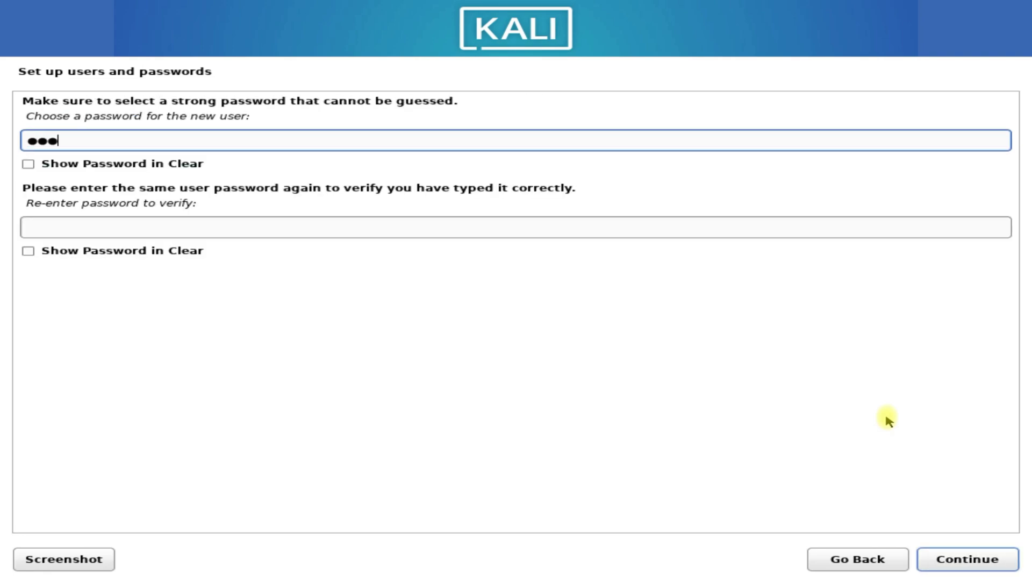
key("Tab")
type("••••")
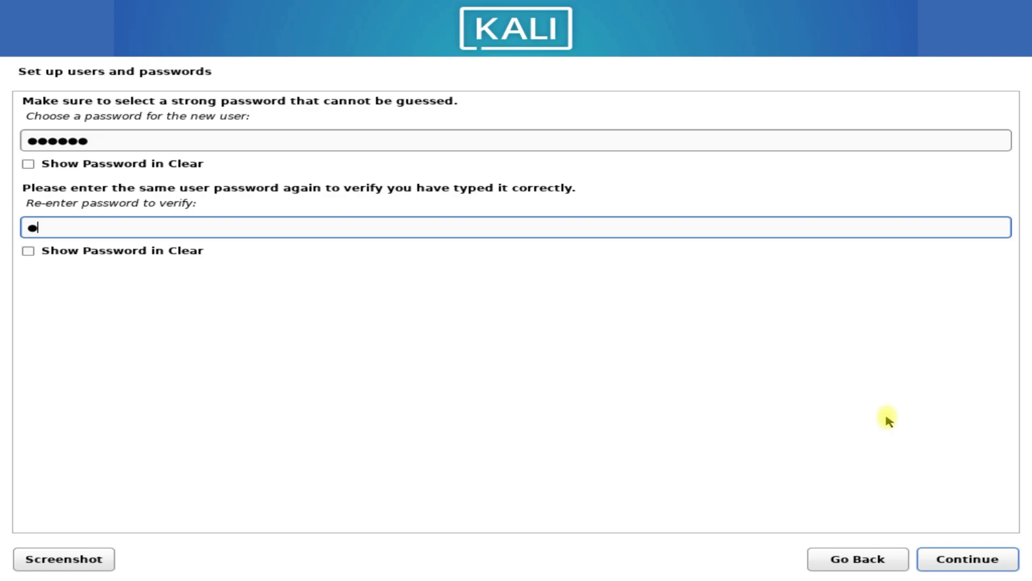
type("••")
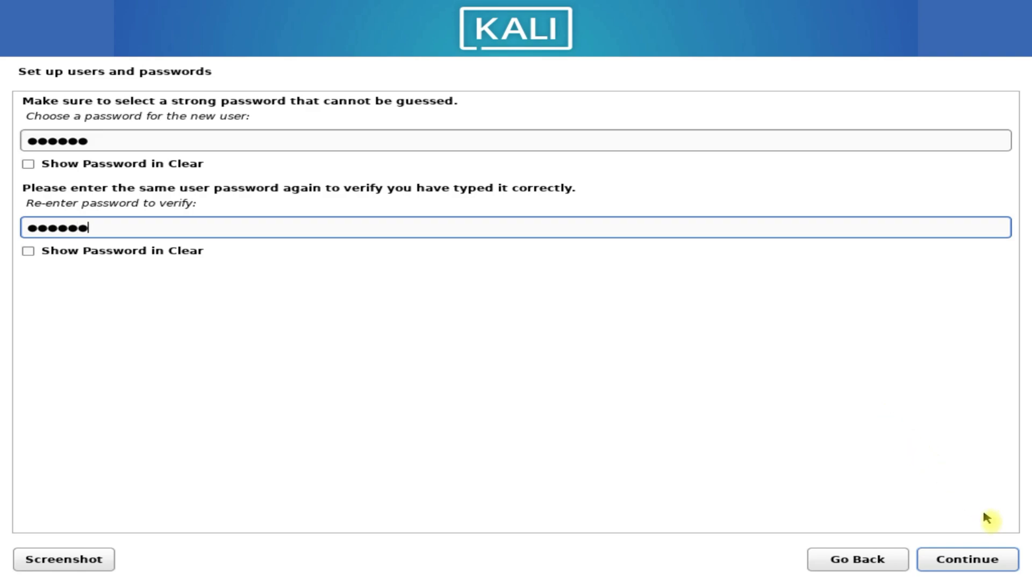
left_click(989, 558)
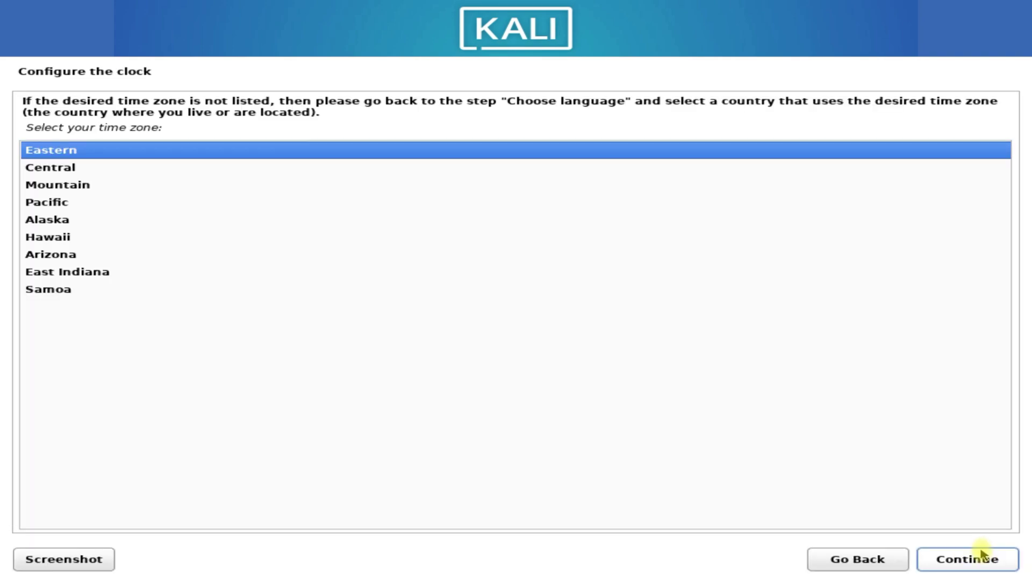
- Accept Eastern as the time zone
left_click(985, 558)
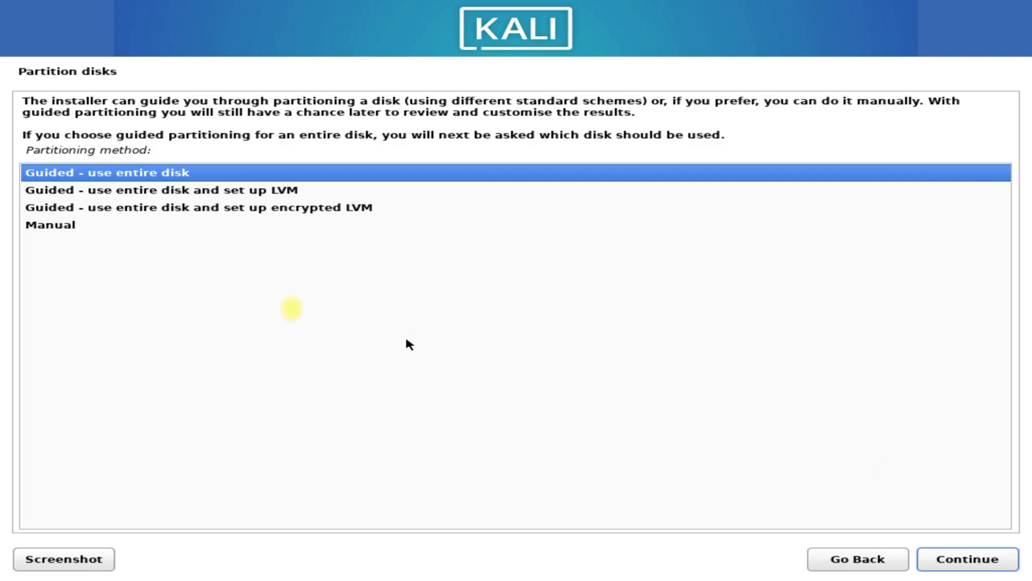
- Choose Manual as the partitioning method
left_click(82, 225)
left_click(947, 563)
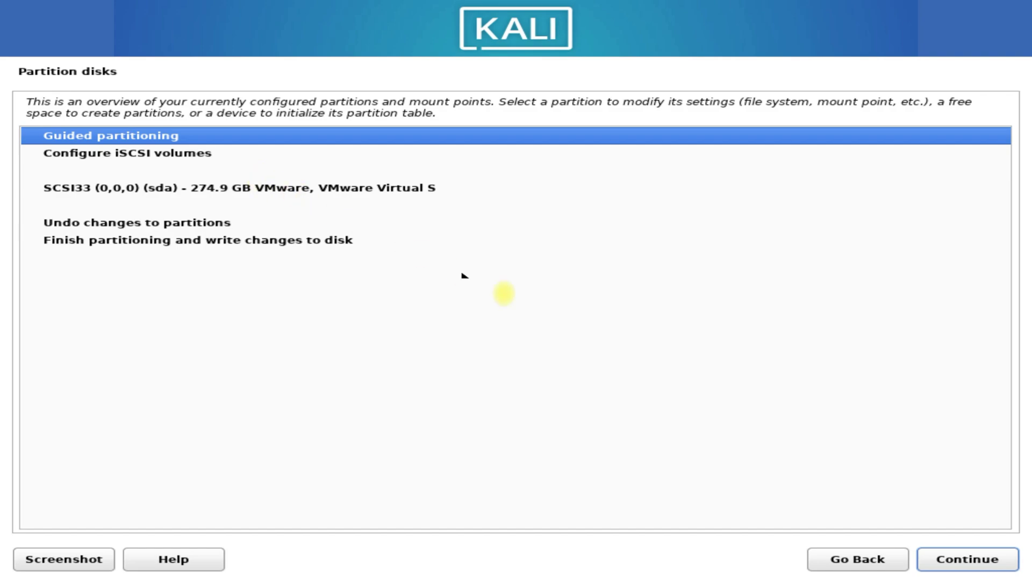
left_click(957, 561)
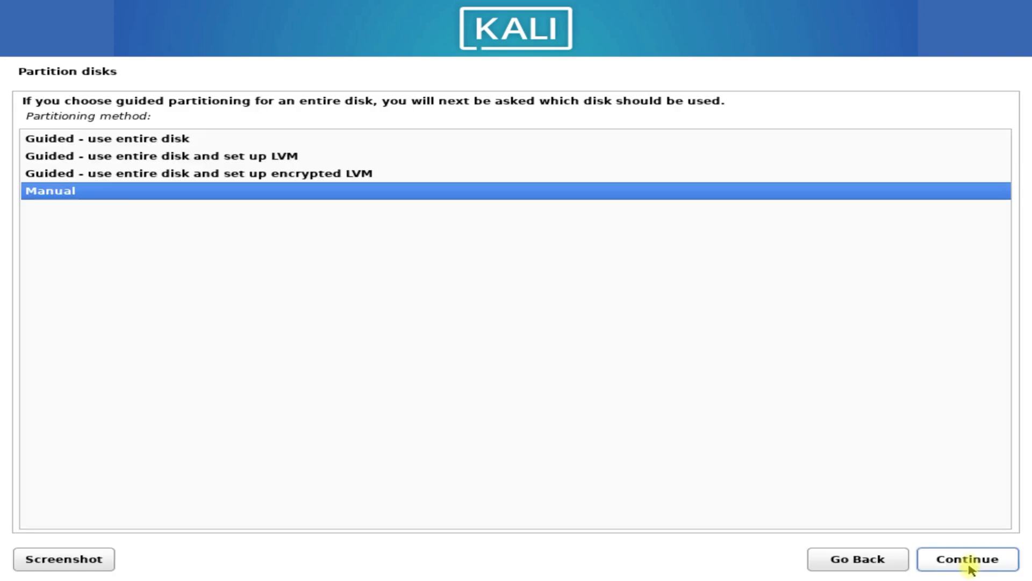
left_click(956, 561)
- Give the 274.9 GB VMware disk a new empty partition table and select its free space
left_click(282, 188)
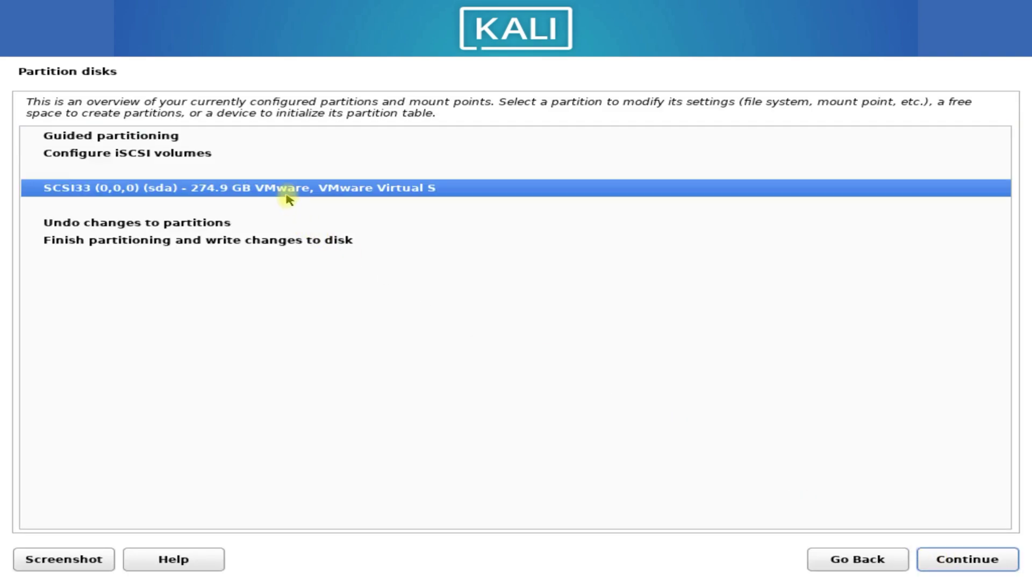
left_click(957, 560)
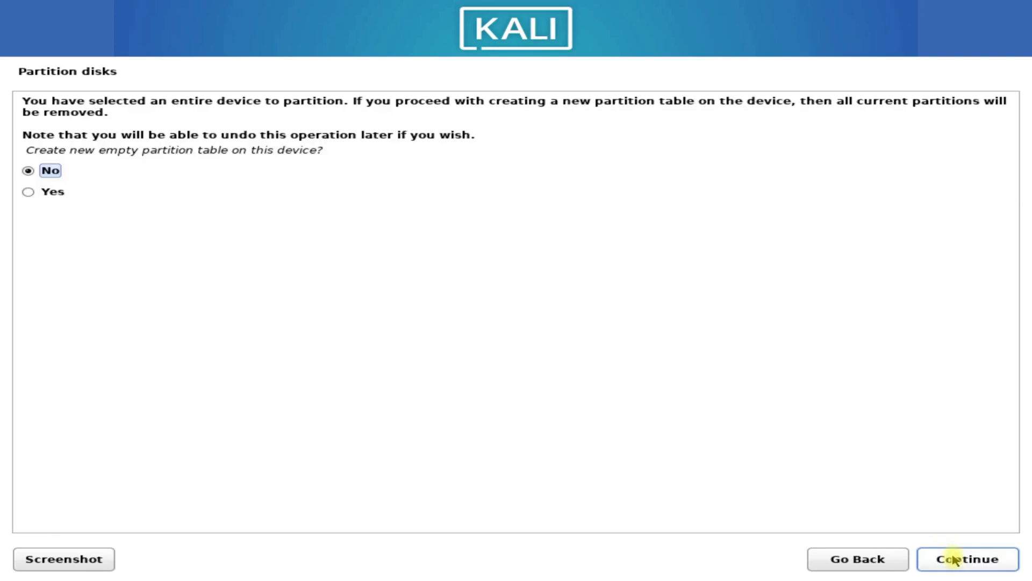
left_click(28, 192)
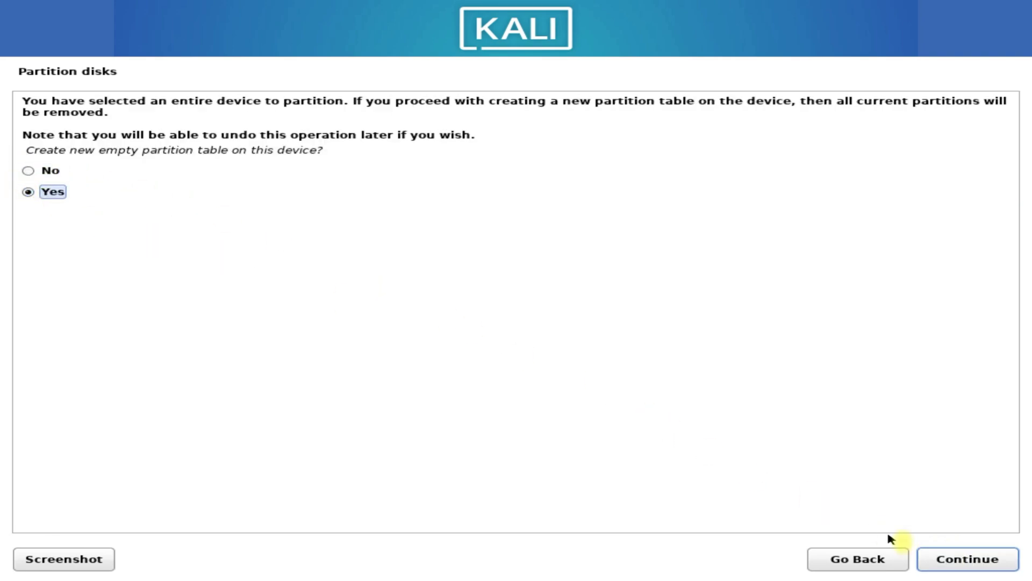
left_click(976, 570)
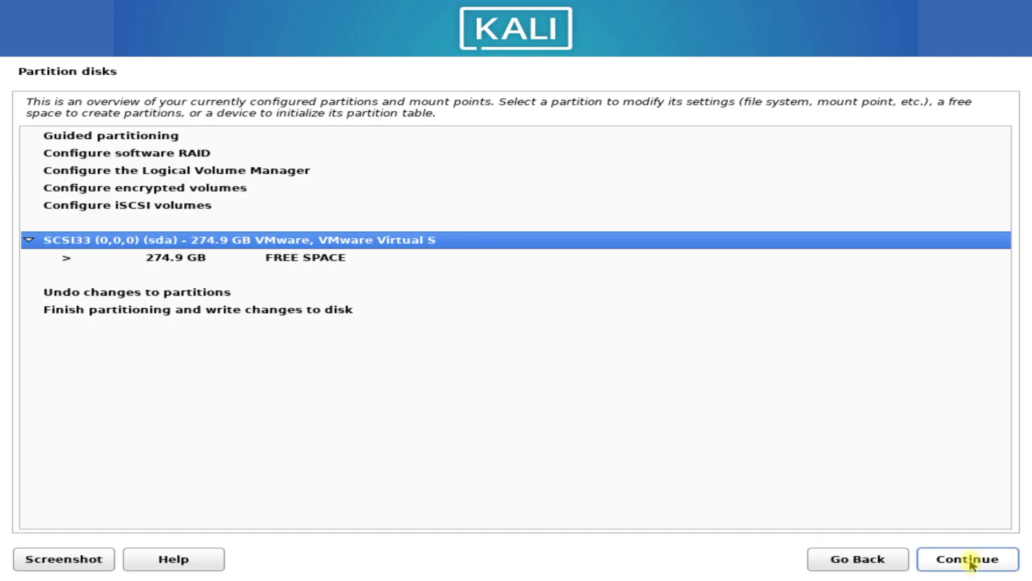
left_click(317, 259)
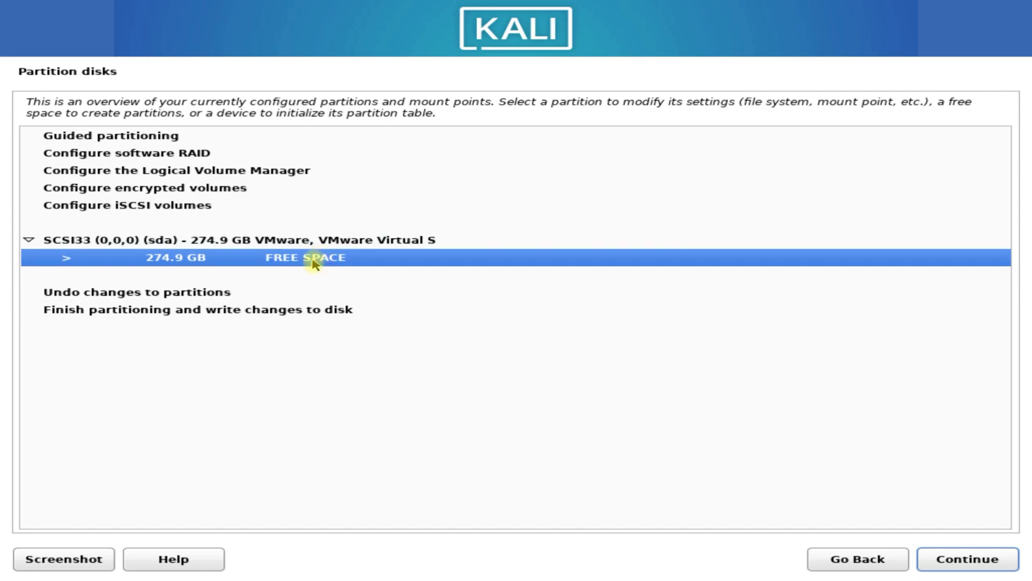
left_click(955, 559)
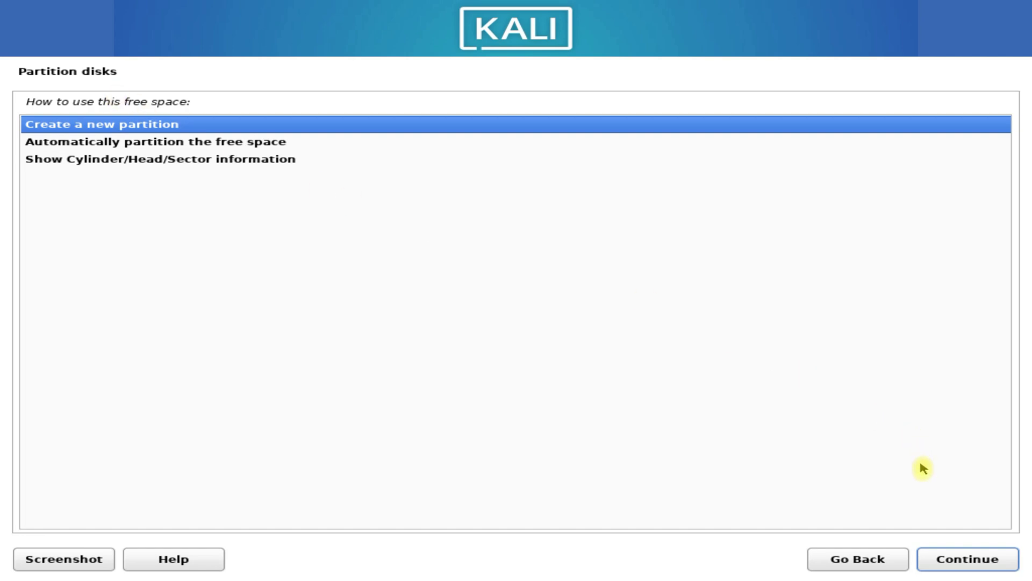
- Create a new 1024MB partition at the beginning of the free space
left_click(947, 559)
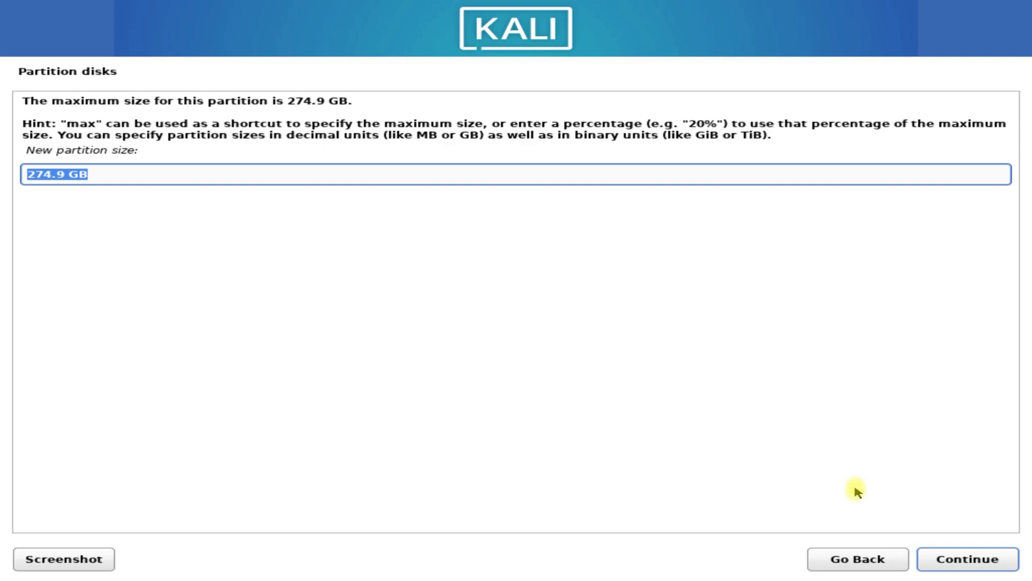
key("End")
key("BackSpace")
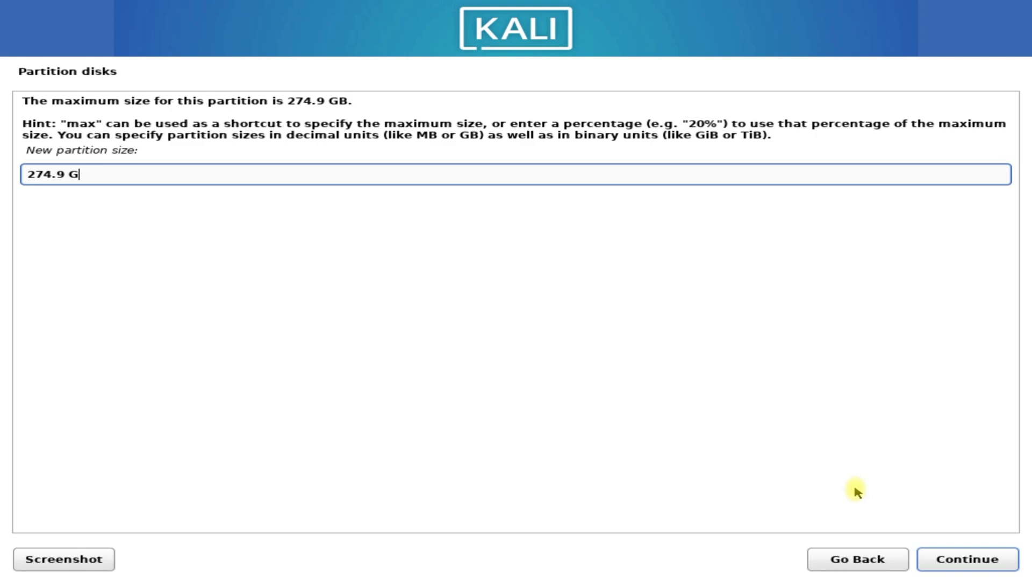
key("BackSpace")
key("BackSpace")
key("BackSpace")
key("BackSpace")
key("BackSpace")
key("BackSpace")
key("BackSpace")
type("1024MB")
key("Return")
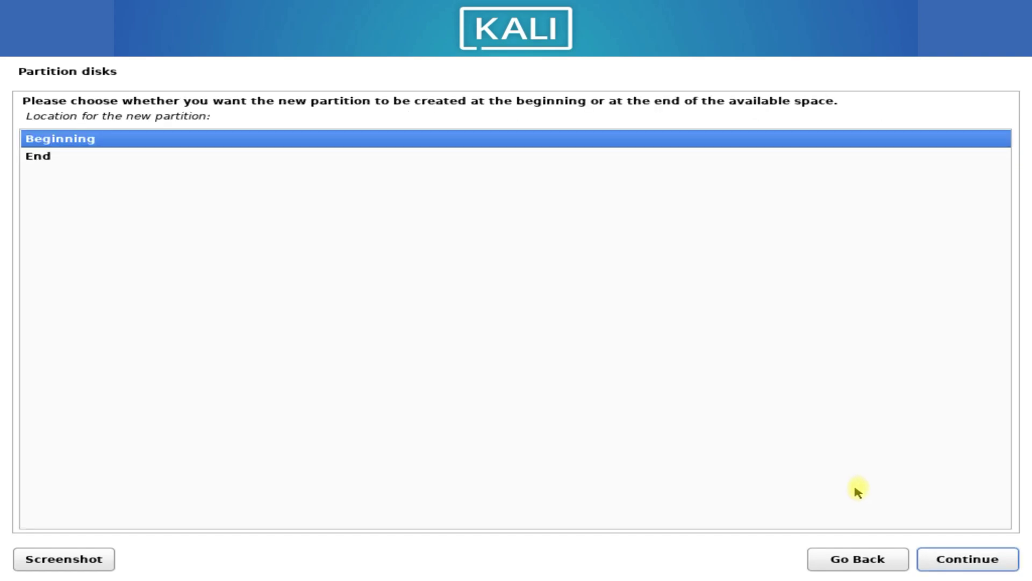
left_click(940, 557)
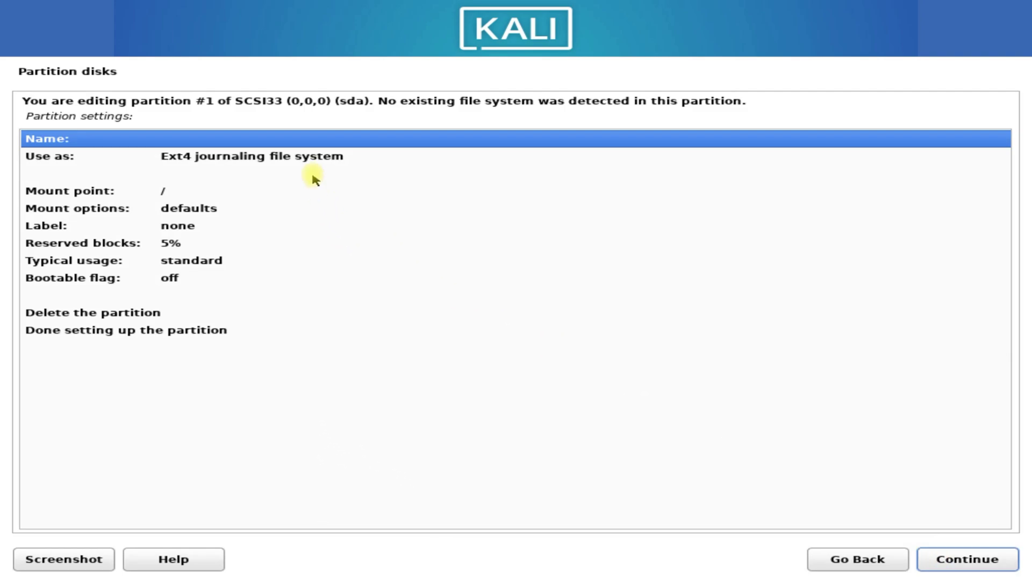
- Set partition #1 to be used as an EFI System Partition and finish its setup
left_click(295, 159)
double_click(295, 158)
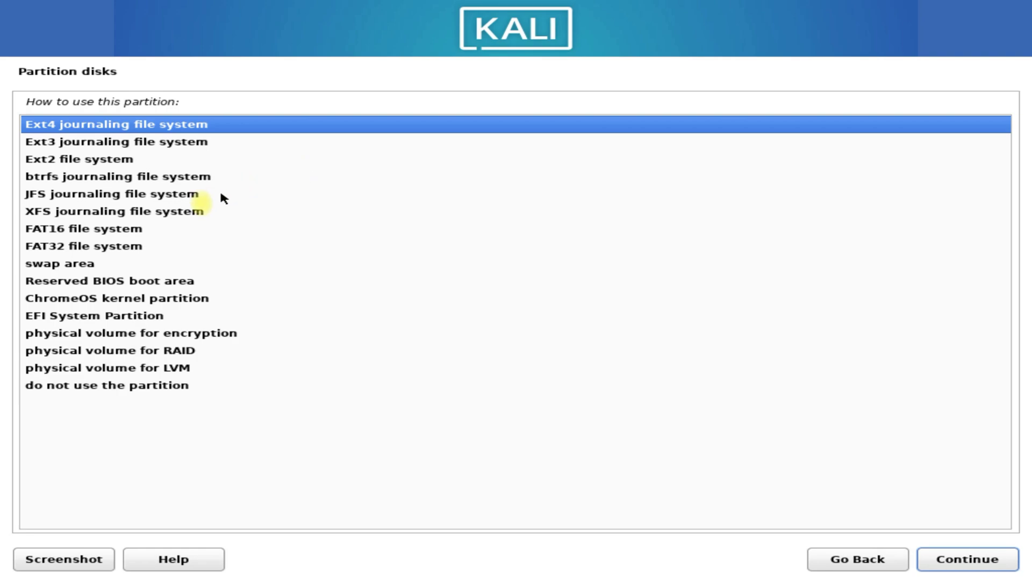
left_click(99, 315)
left_click(972, 565)
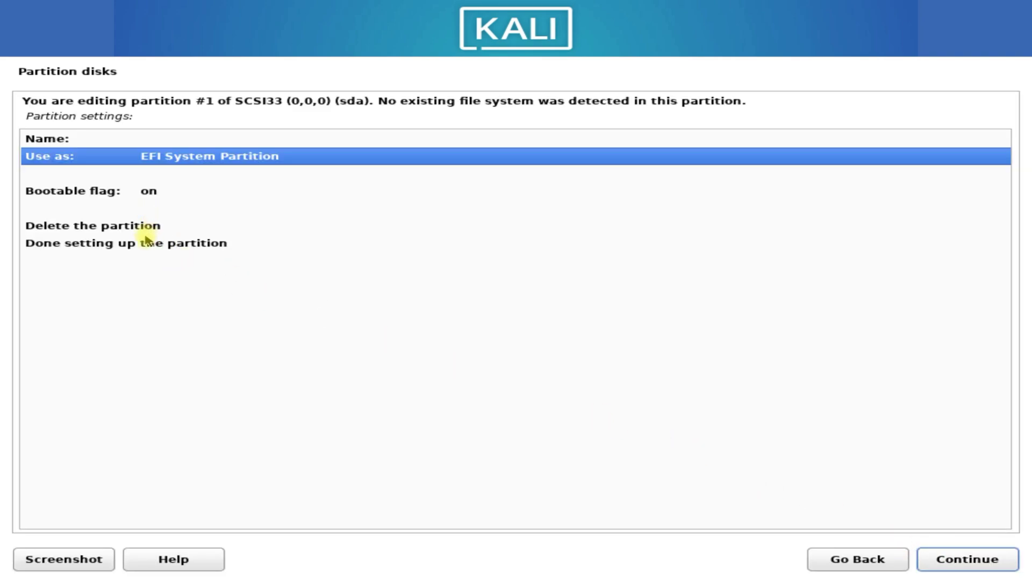
left_click(125, 243)
left_click(979, 556)
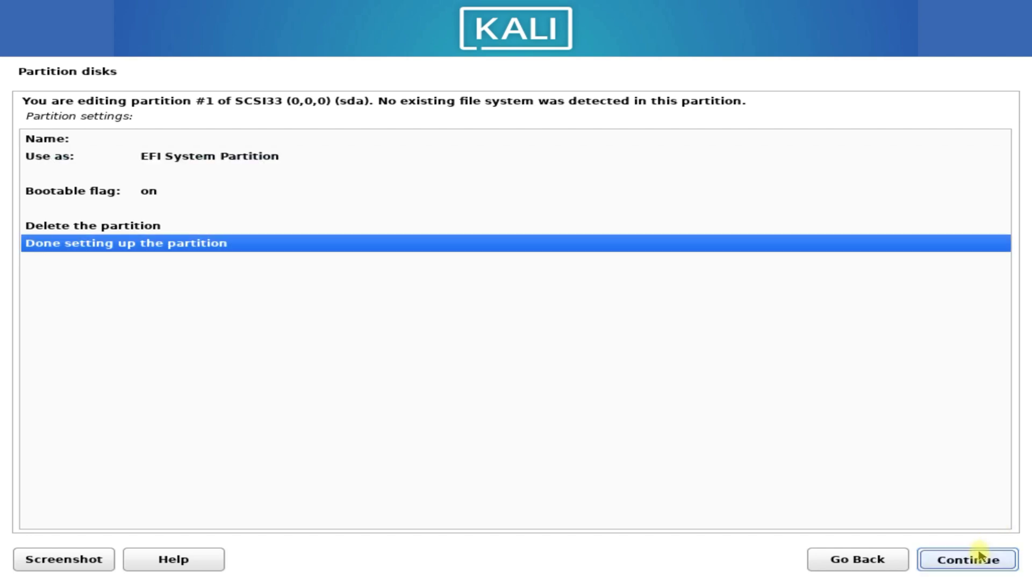
- Create a new 8192MB partition from the 273.9 GB free space
left_click(298, 293)
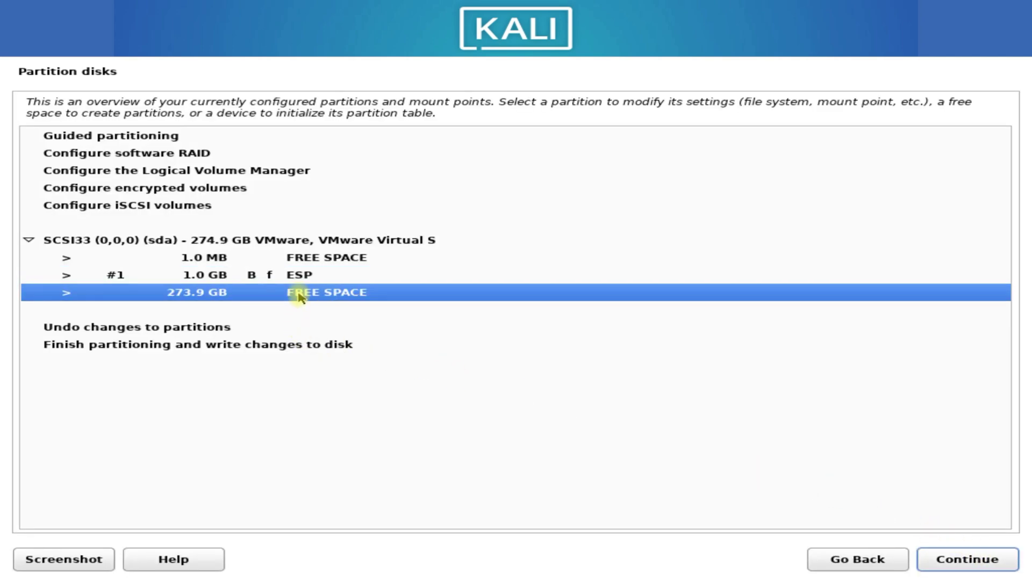
left_click(942, 569)
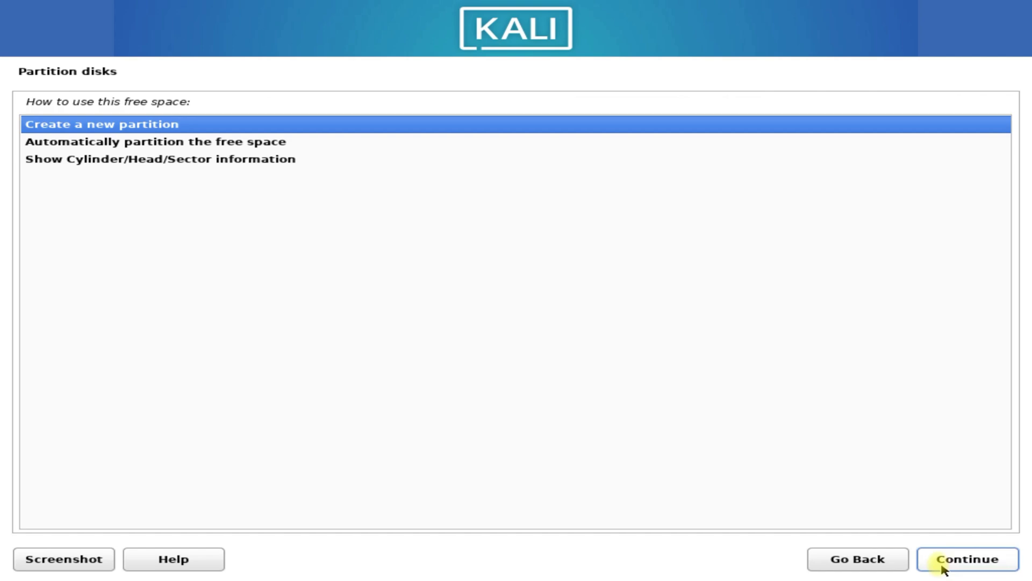
left_click(942, 559)
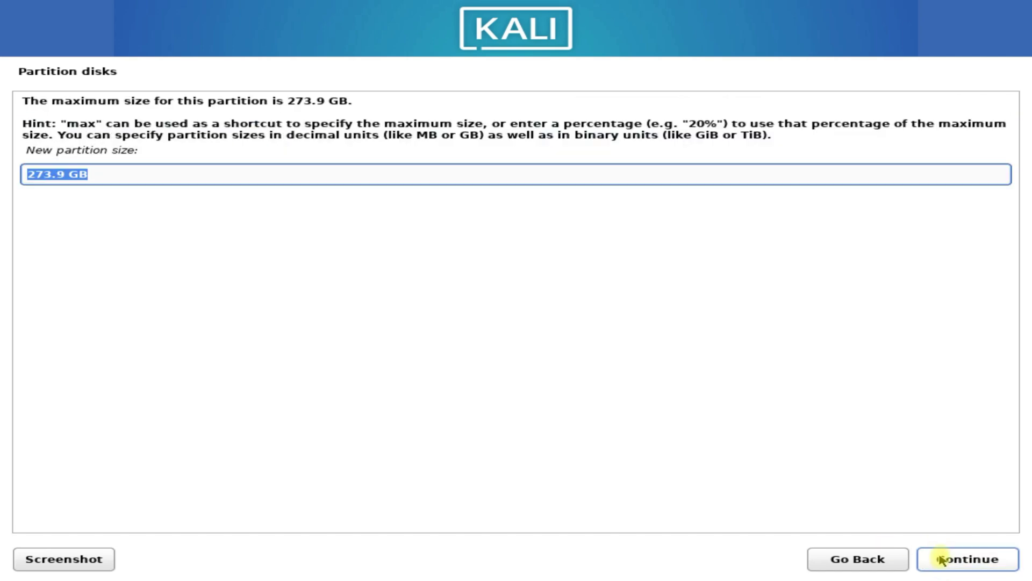
type("819")
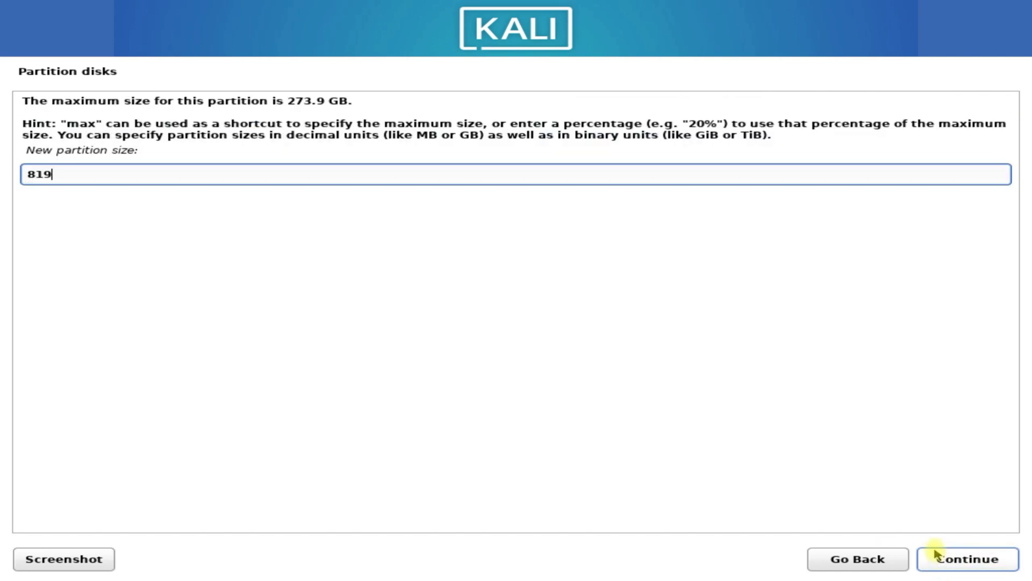
type("2MB")
left_click(939, 560)
left_click(939, 560)
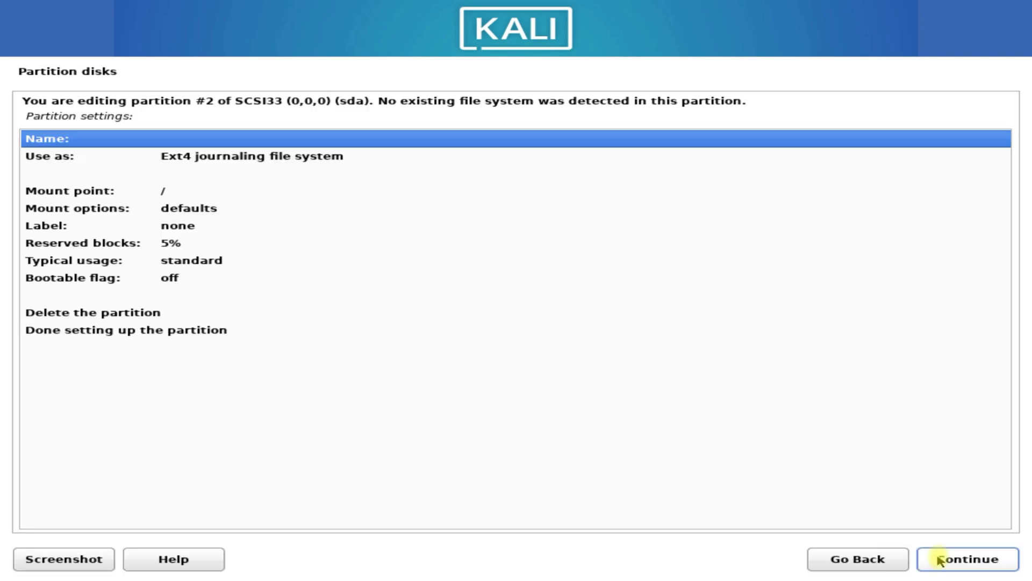
- Set partition #2 to be used as swap area and finish its setup
left_click(198, 158)
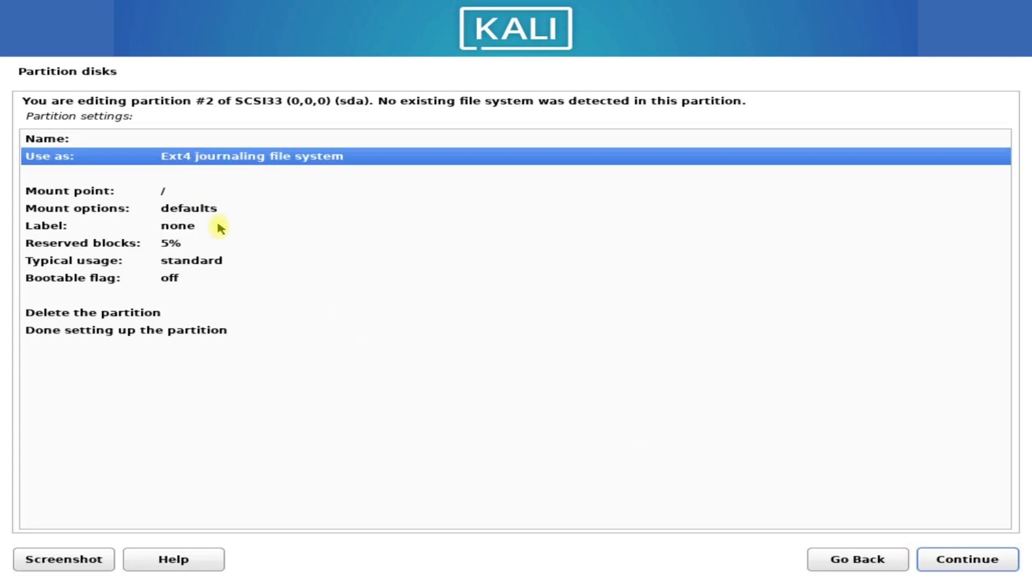
double_click(240, 157)
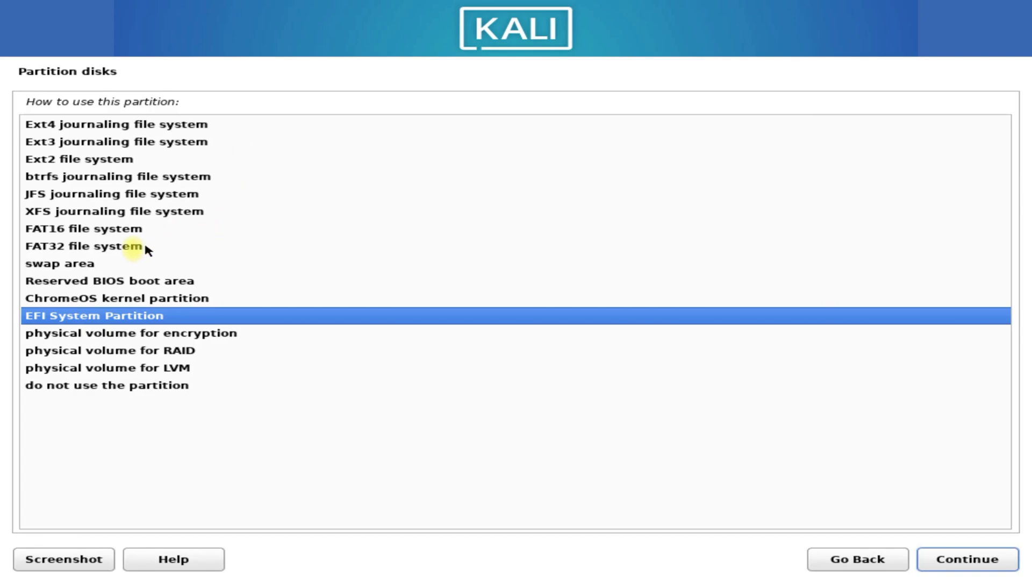
left_click(77, 263)
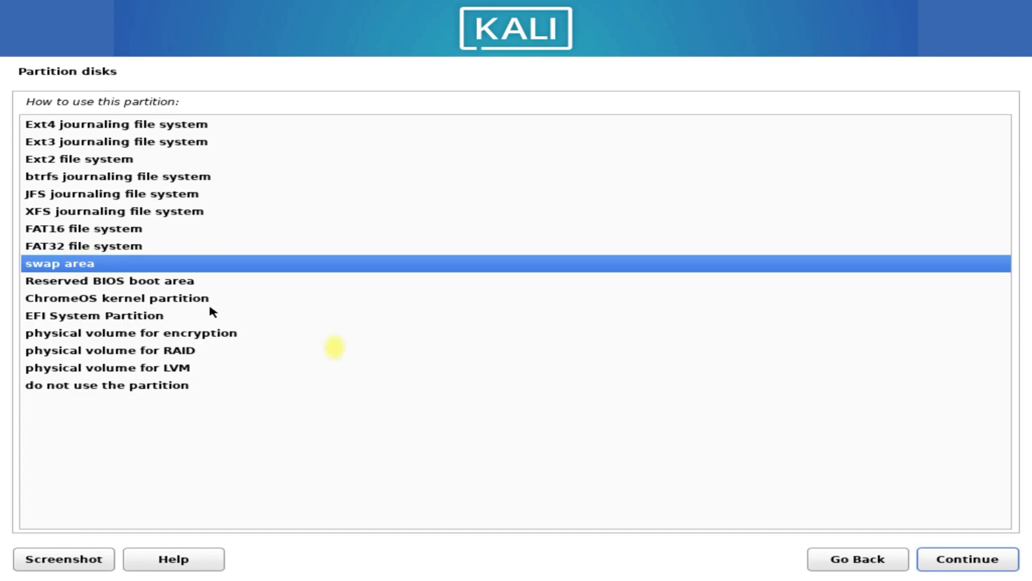
left_click(960, 562)
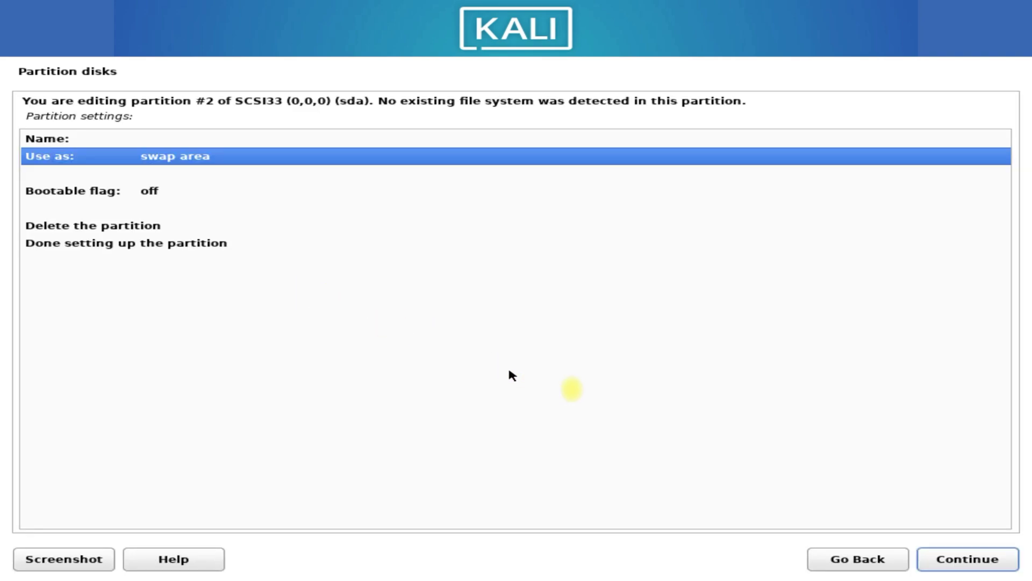
left_click(245, 241)
left_click(926, 559)
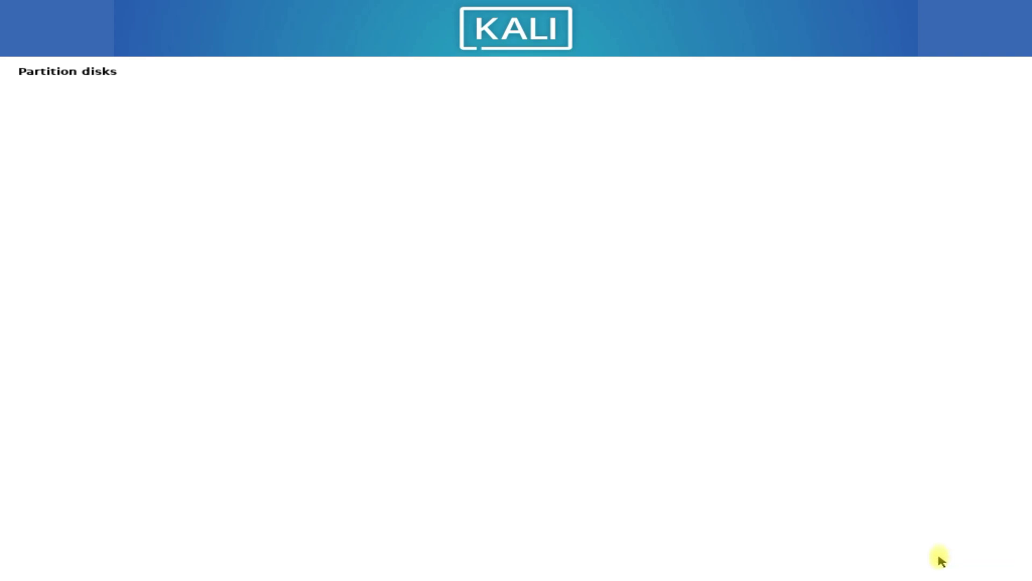
- Create a new partition using the full remaining 265.7 GB free space
left_click(330, 311)
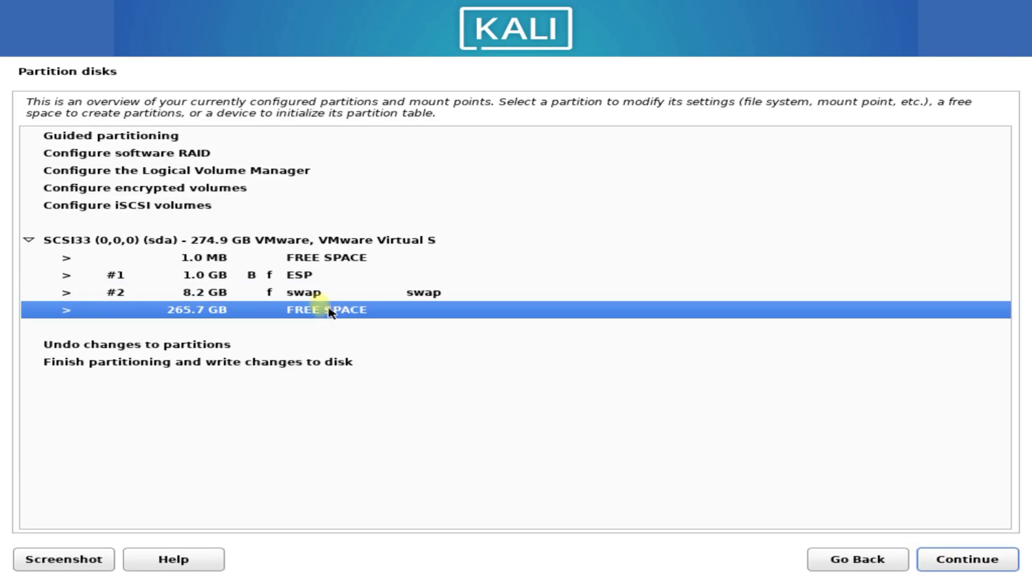
left_click(933, 559)
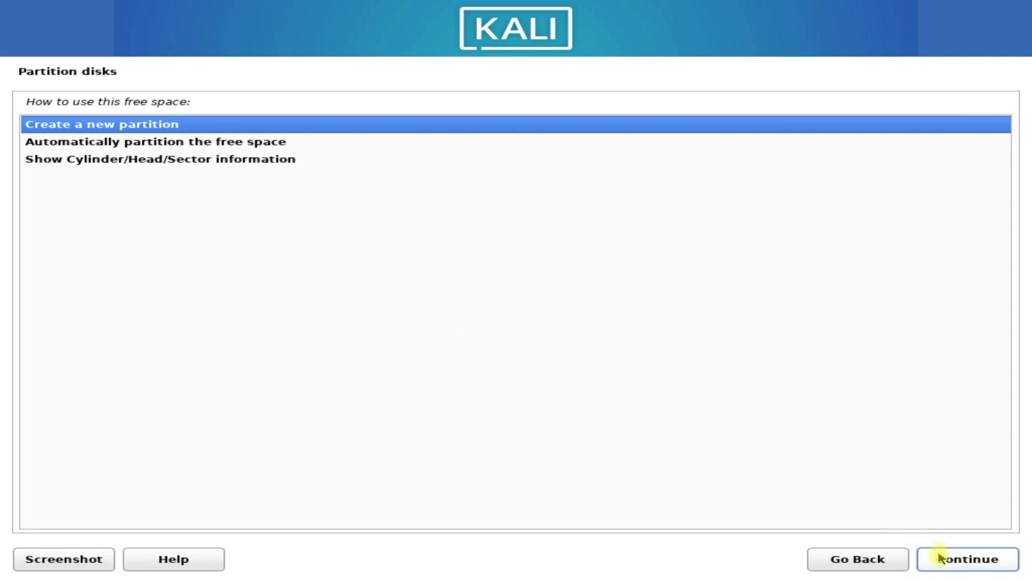
left_click(941, 558)
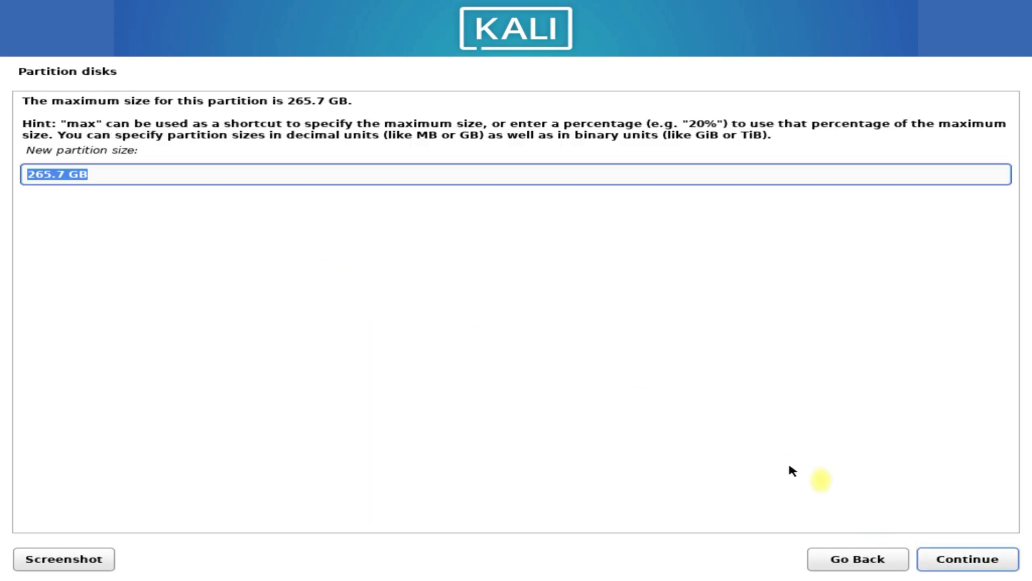
left_click(951, 558)
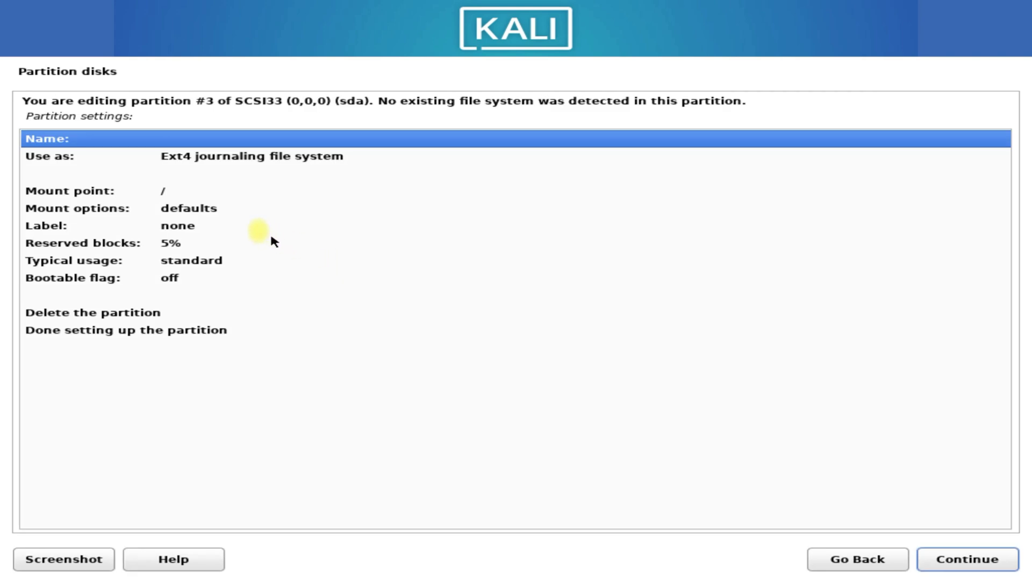
- Label partition #3 'root' and finish its setup
left_click(221, 160)
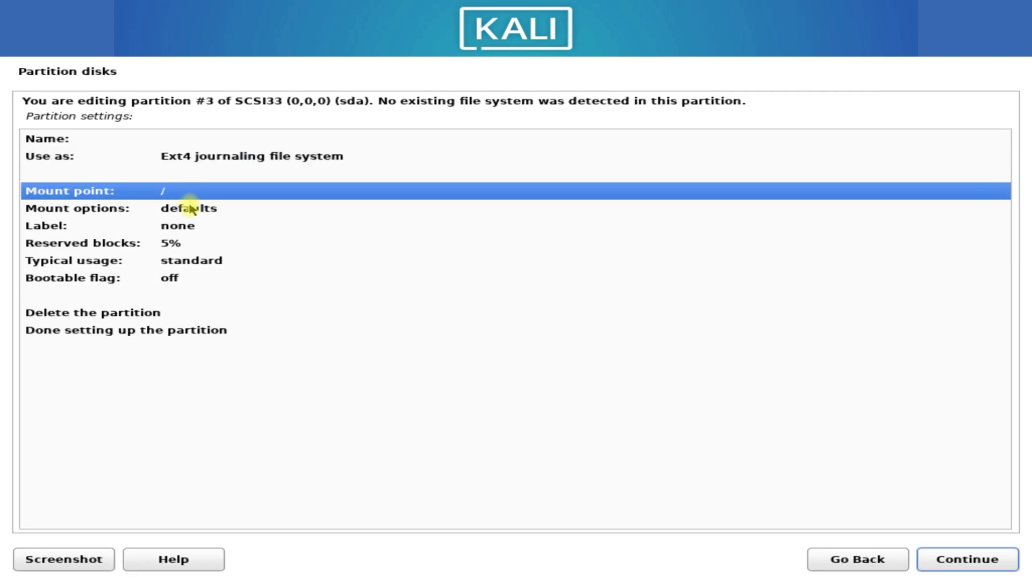
left_click(190, 227)
left_click(189, 227)
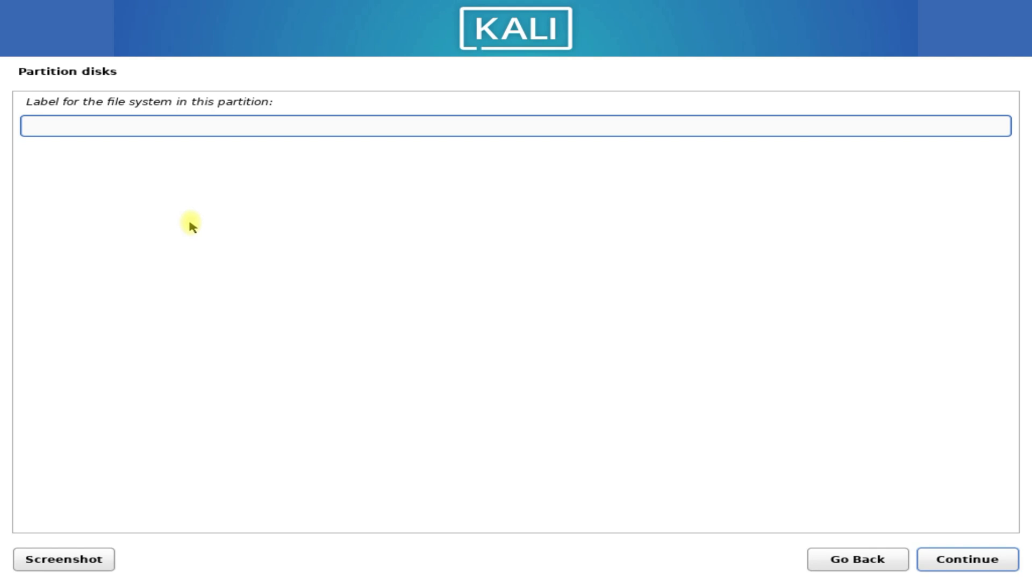
type("root")
left_click(968, 567)
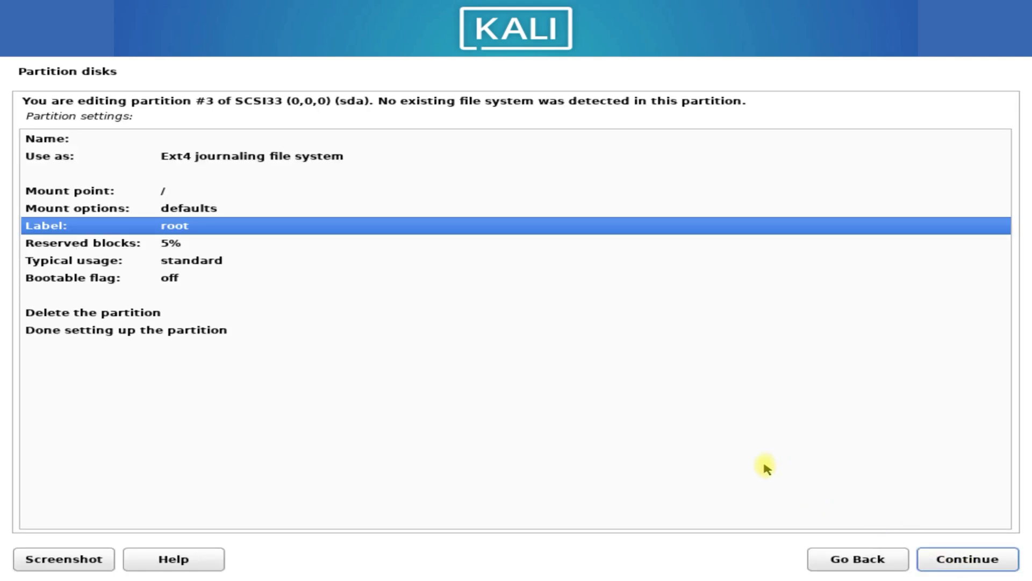
left_click(160, 328)
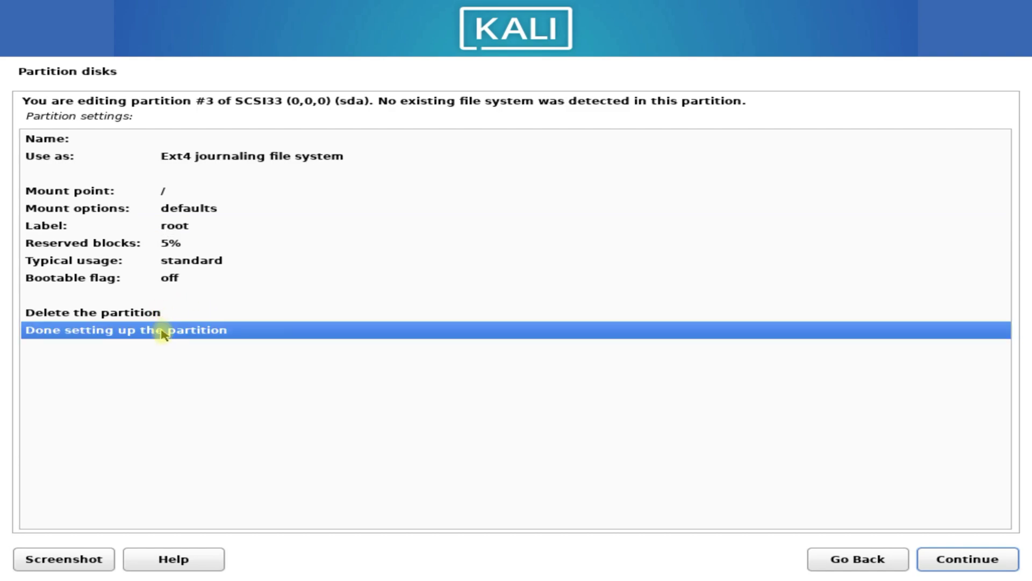
left_click(986, 566)
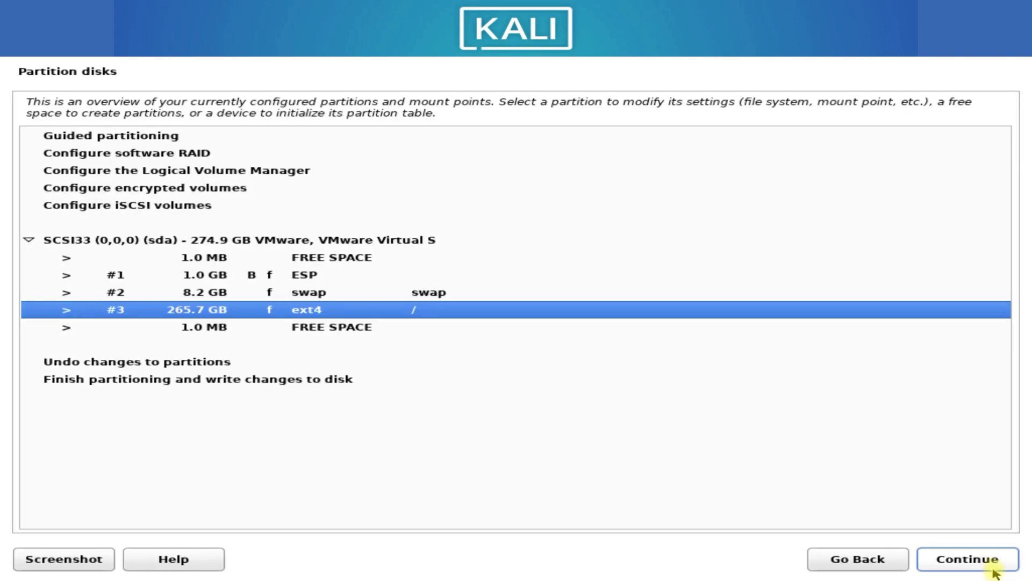
- Finish partitioning and answer Yes to write the EFI, swap and ext4 partitions to disk
left_click(988, 568)
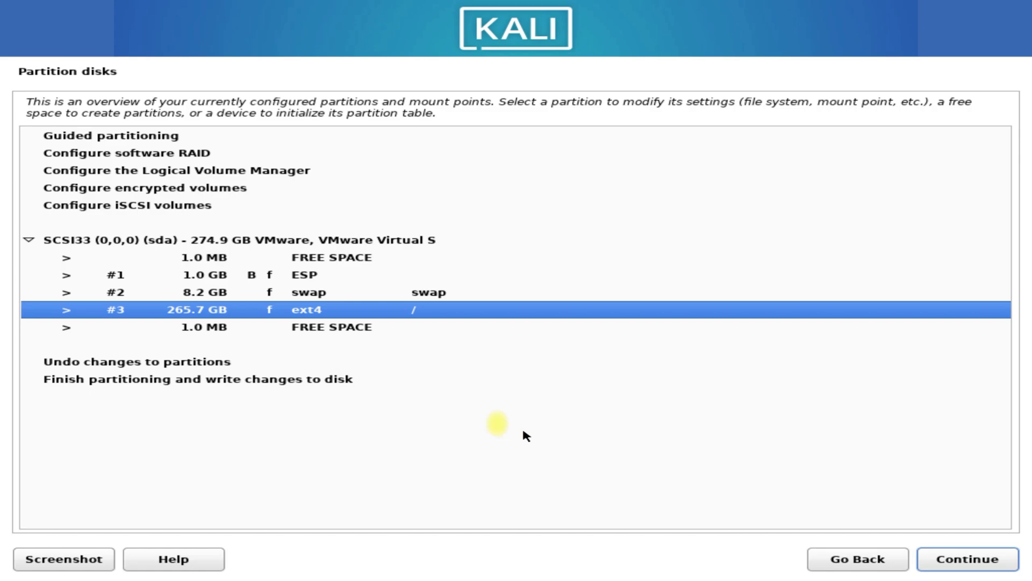
left_click(318, 381)
left_click(947, 562)
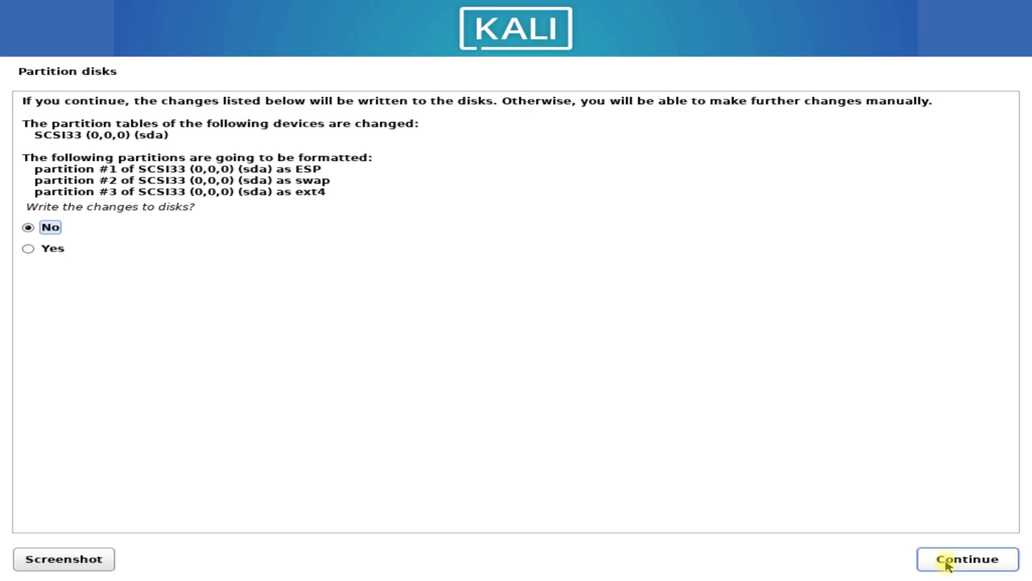
left_click(38, 251)
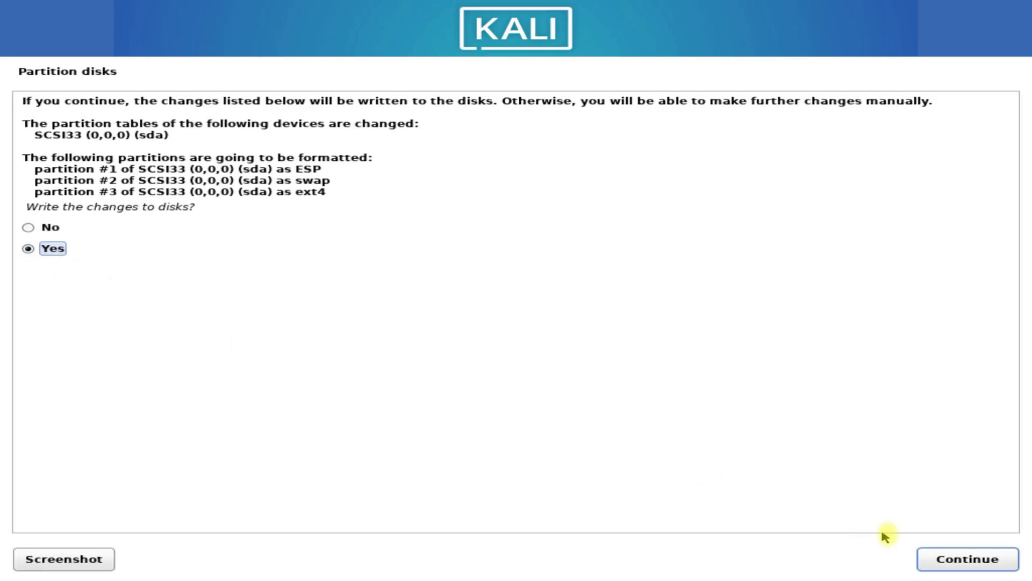
left_click(941, 564)
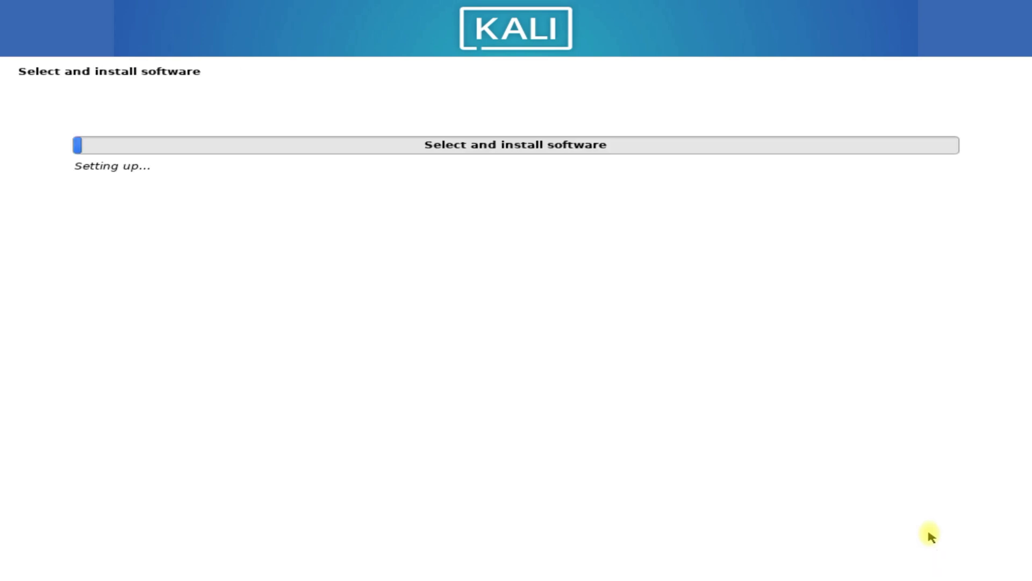
- Keep Xfce, top10 and default tools checked in Software selection and start the installation
left_click(81, 191)
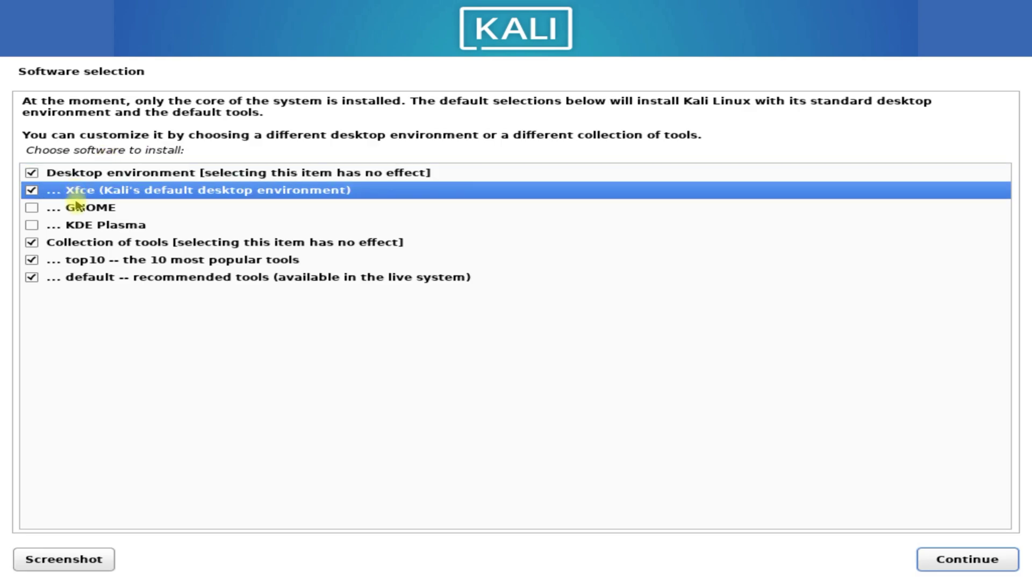
left_click(78, 207)
left_click(80, 225)
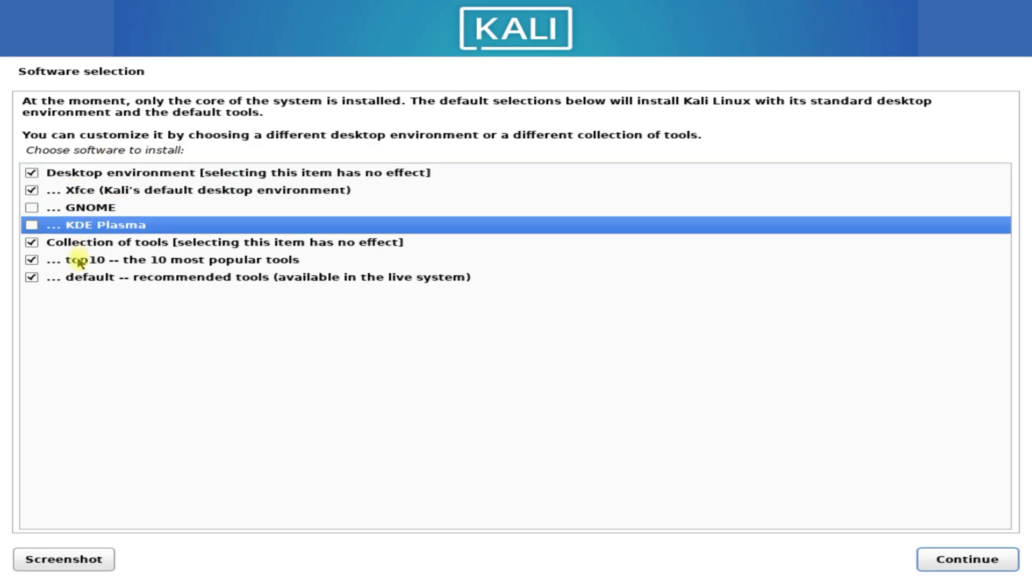
left_click(81, 260)
left_click(80, 279)
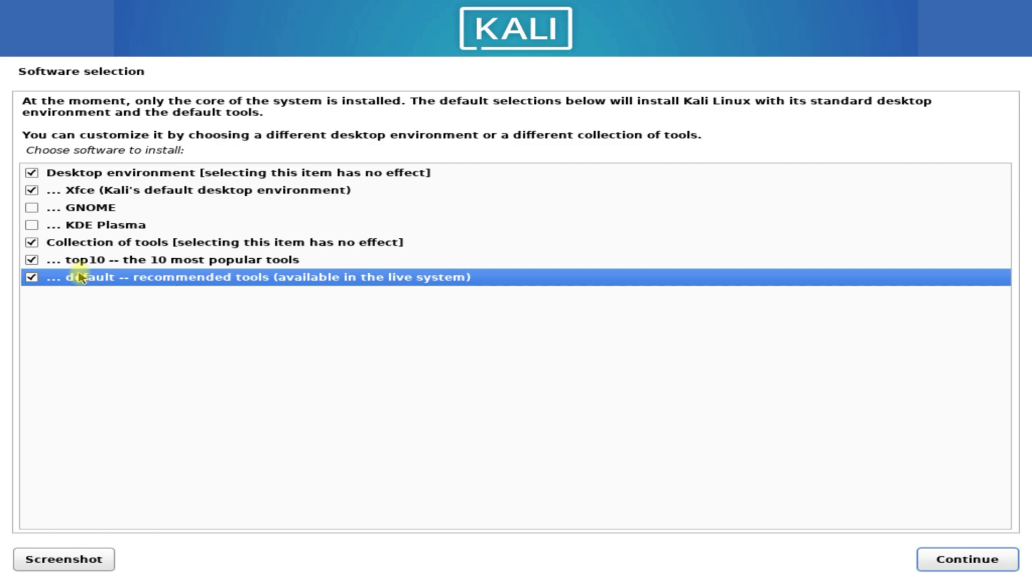
left_click(70, 193)
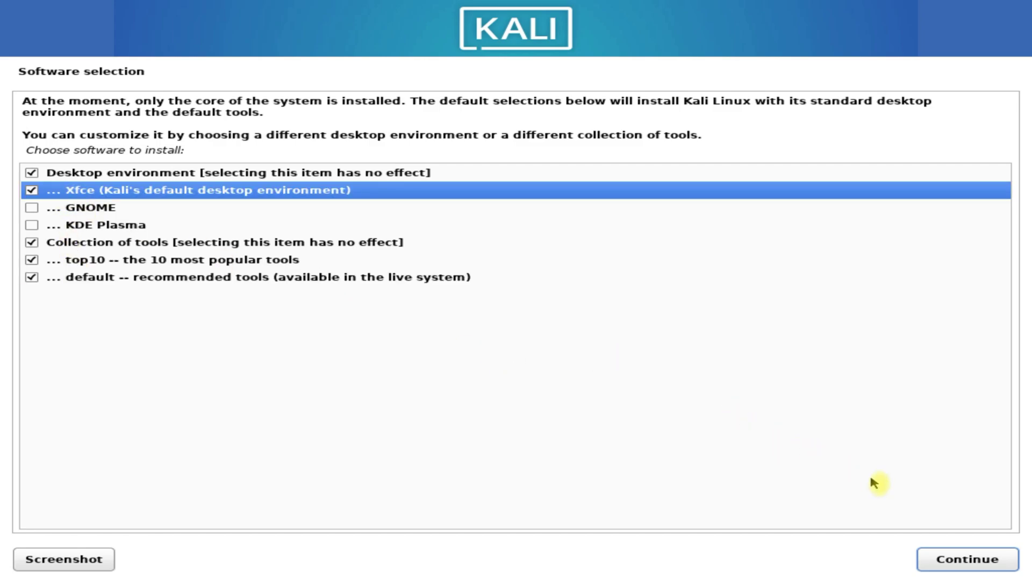
left_click(932, 557)
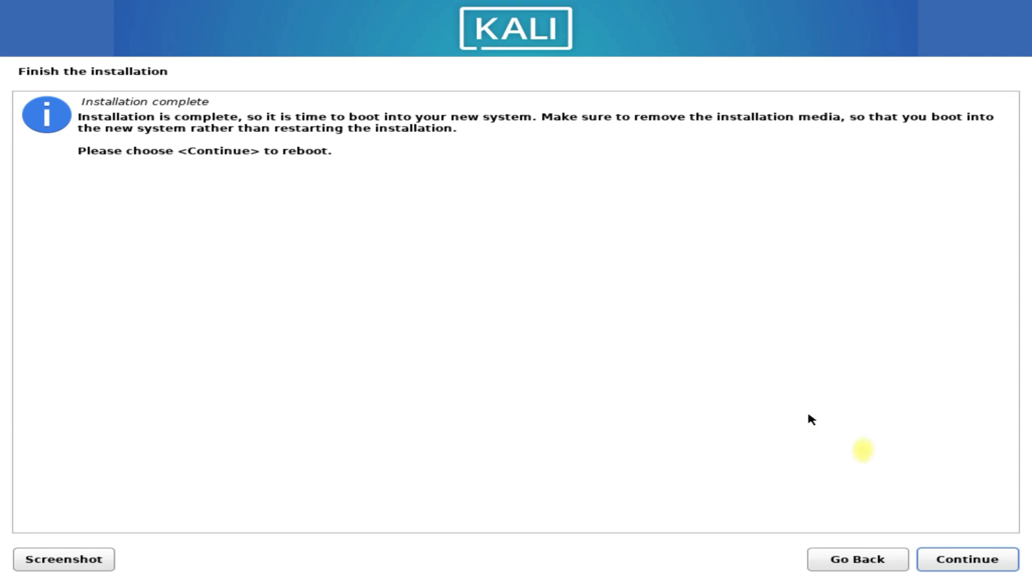
- Reboot into the installed Kali system and log in with the user's username and password
left_click(954, 560)
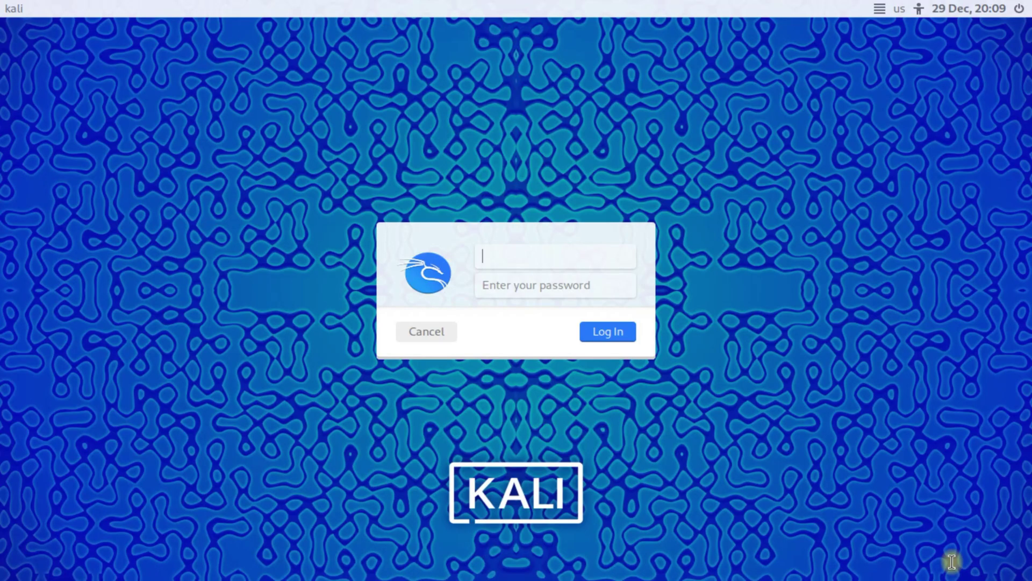
type("techsolutionz")
key("Tab")
type("*******")
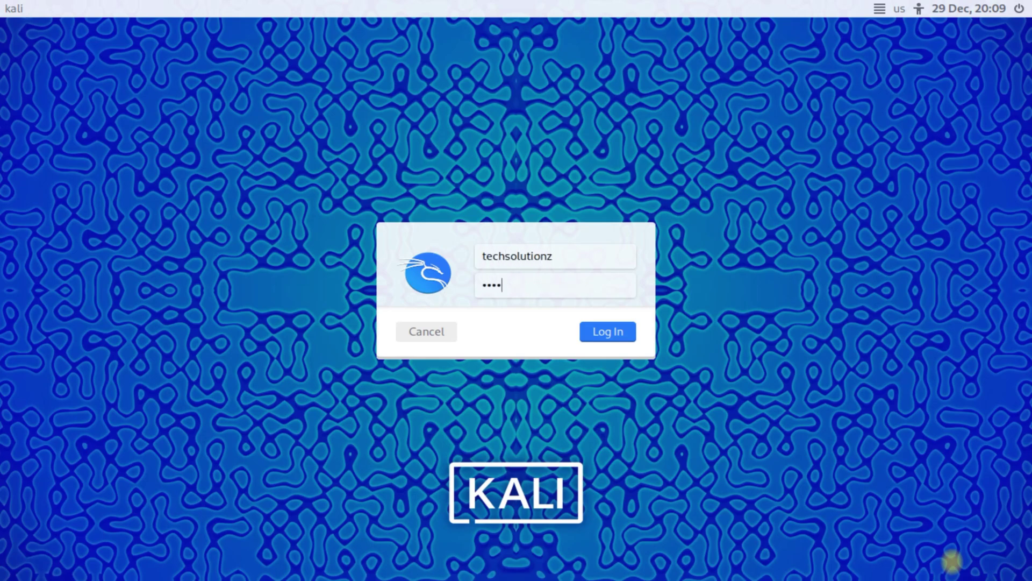
key("Return")
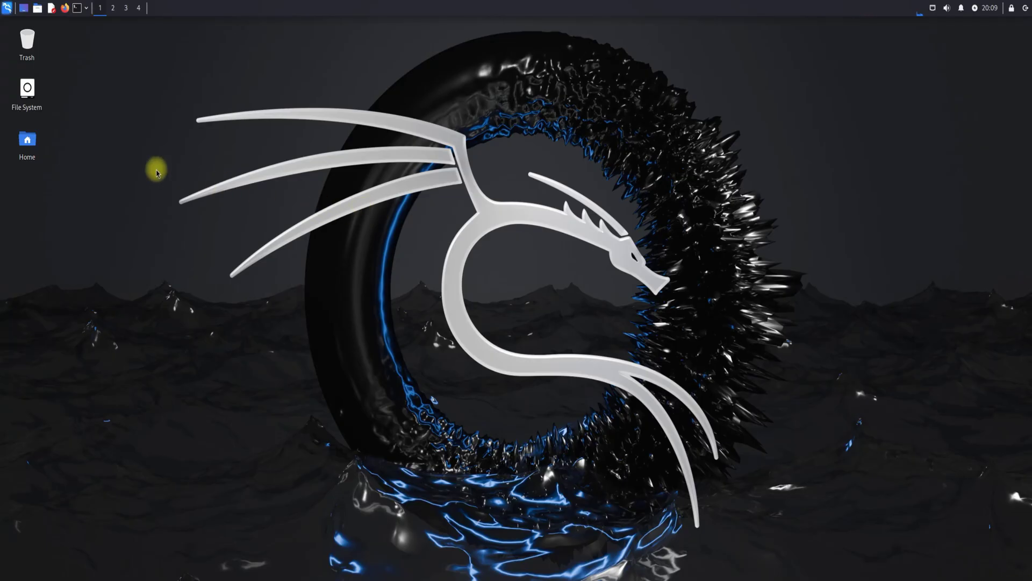
- Open a terminal on the Desktop and refresh package lists with sudo apt update
right_click(155, 171)
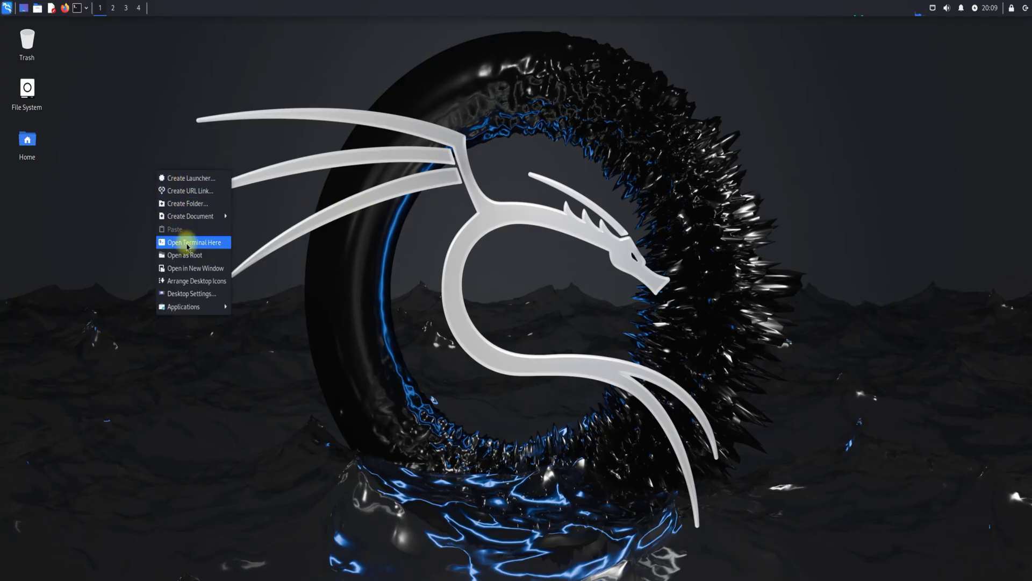
left_click(187, 243)
type("sudo a")
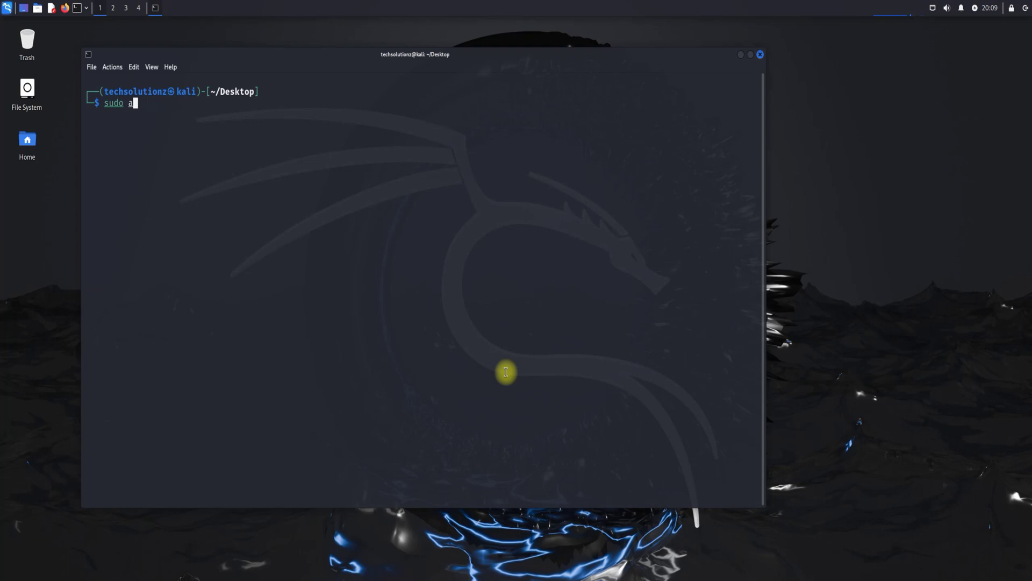
type("pt update")
key("Return")
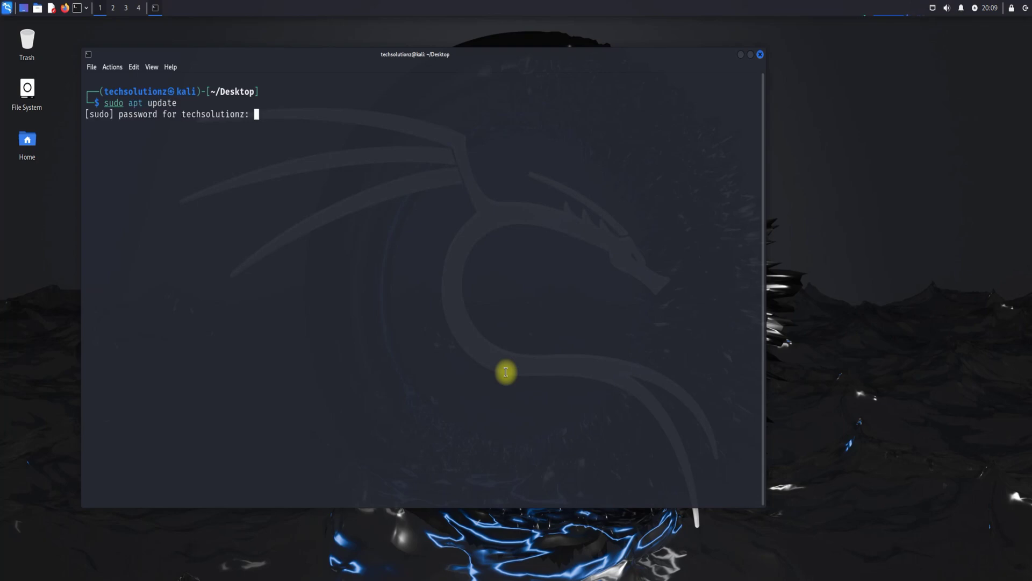
key("Return")
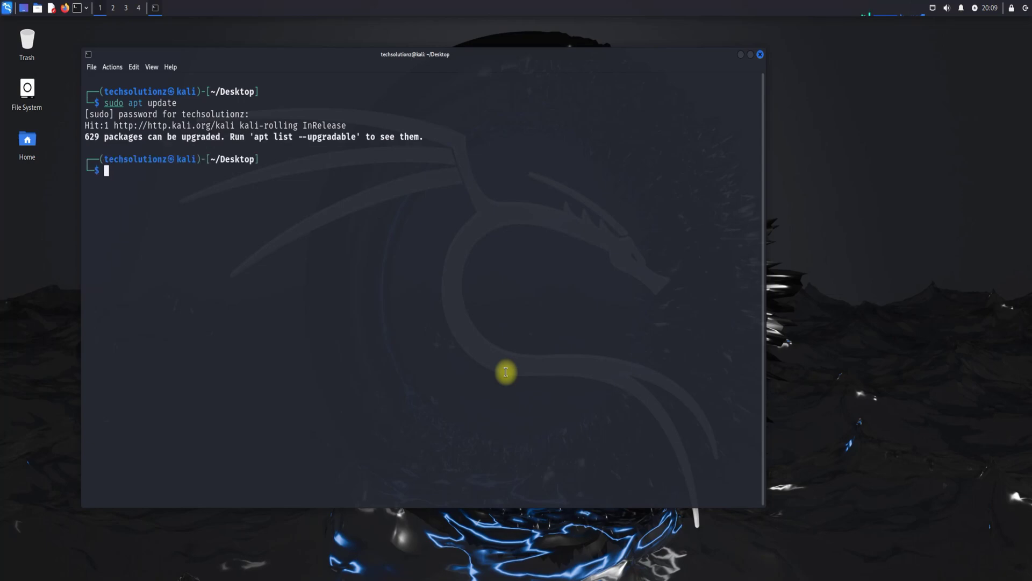
- Install neofetch with sudo apt install neofetch, confirming with Y
type("sudo apt install neofetch")
key("Return")
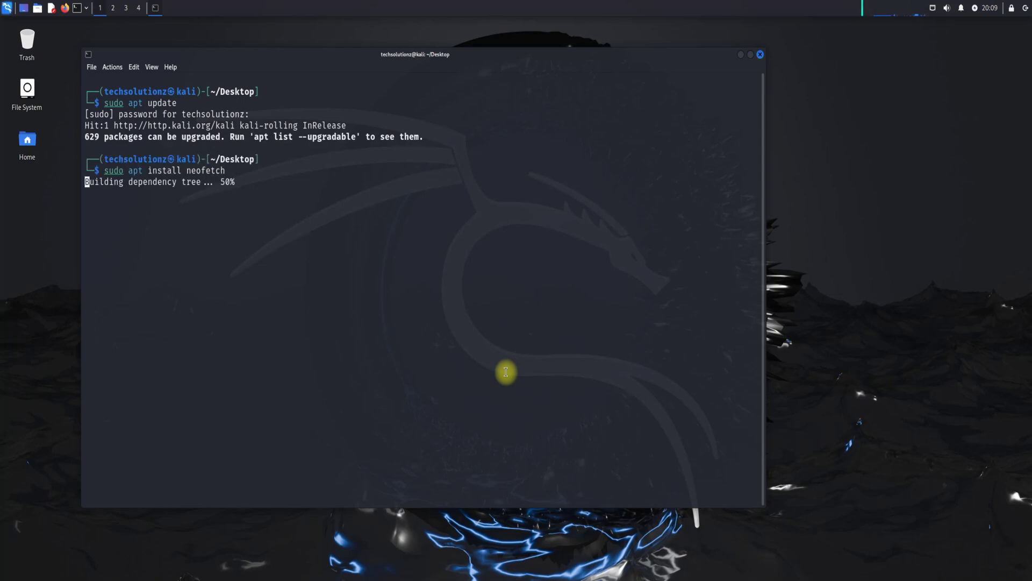
type("Y")
key("Return")
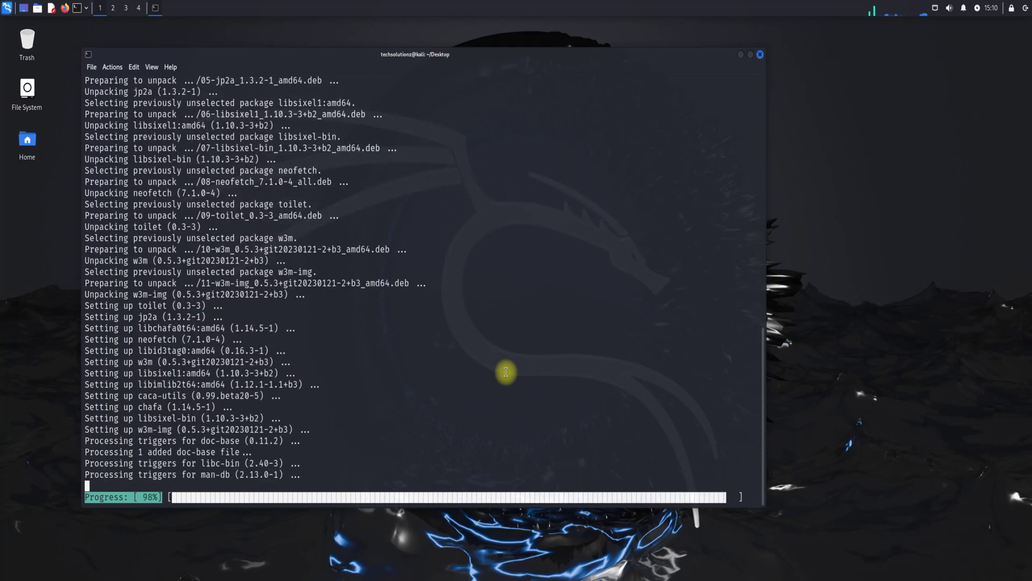
- Clear the terminal and run neofetch to show Kali Rolling on VMware with Xfce 4.18
type("clear")
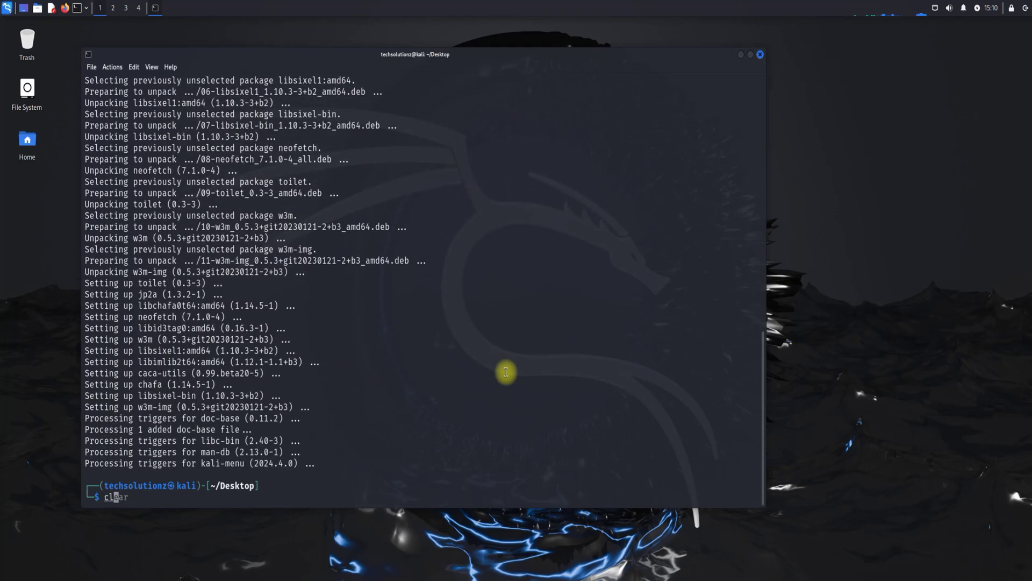
key("Return")
type("neofetch")
key("Return")
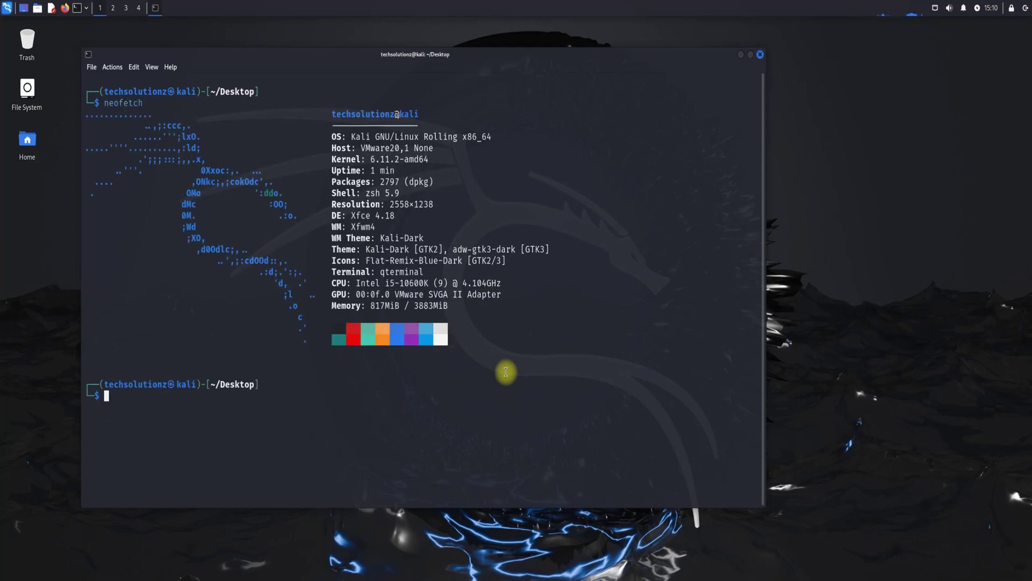
- Clear the neofetch output and enter python3 --version at the prompt
type("clear")
key("Return")
type("python")
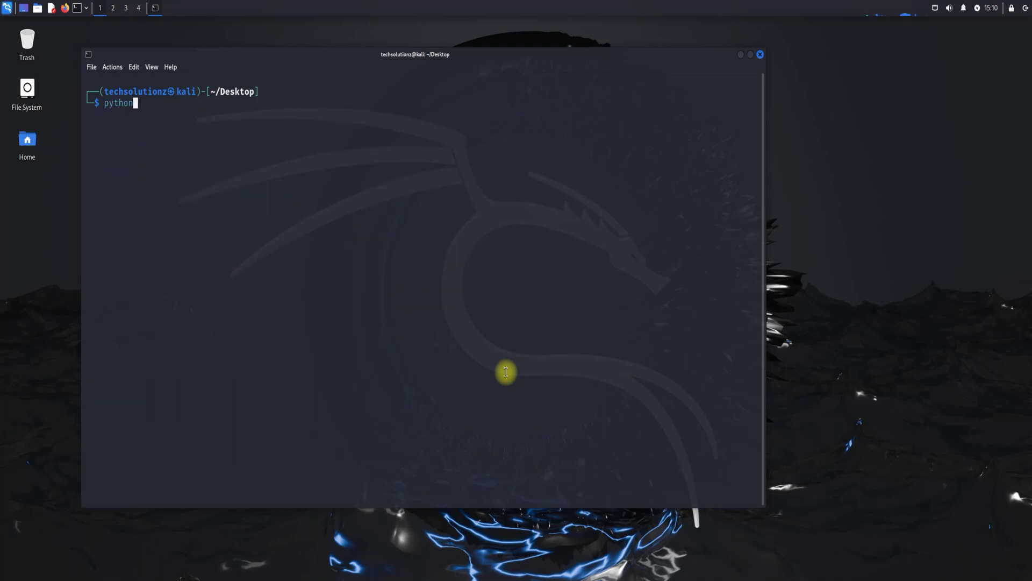
type("3 --version")
- Confirm Python 3.12.7 and apt 2.9.10 via python3 --version and apt --version
key("Return")
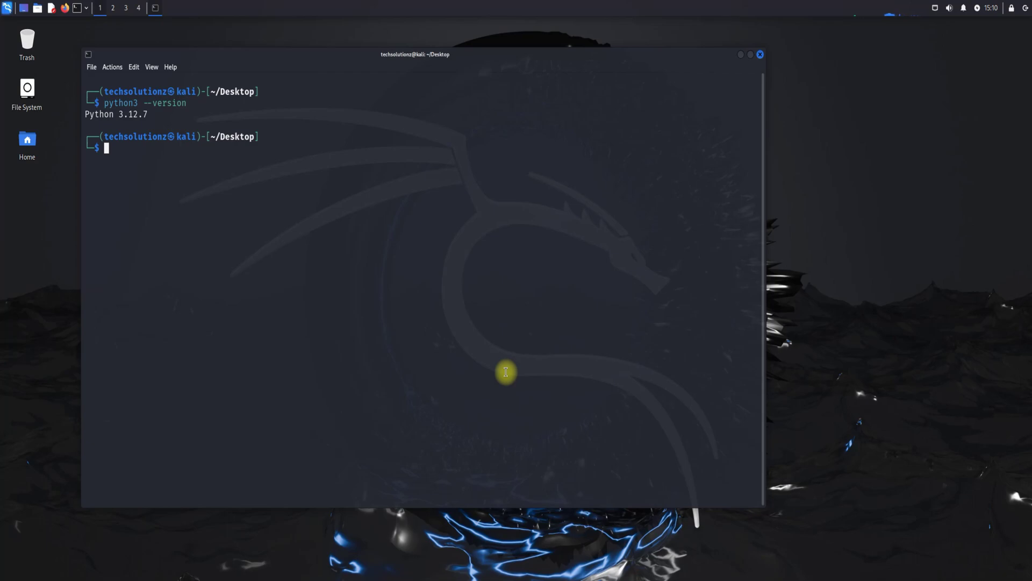
type("clear")
key("Return")
type("apt ")
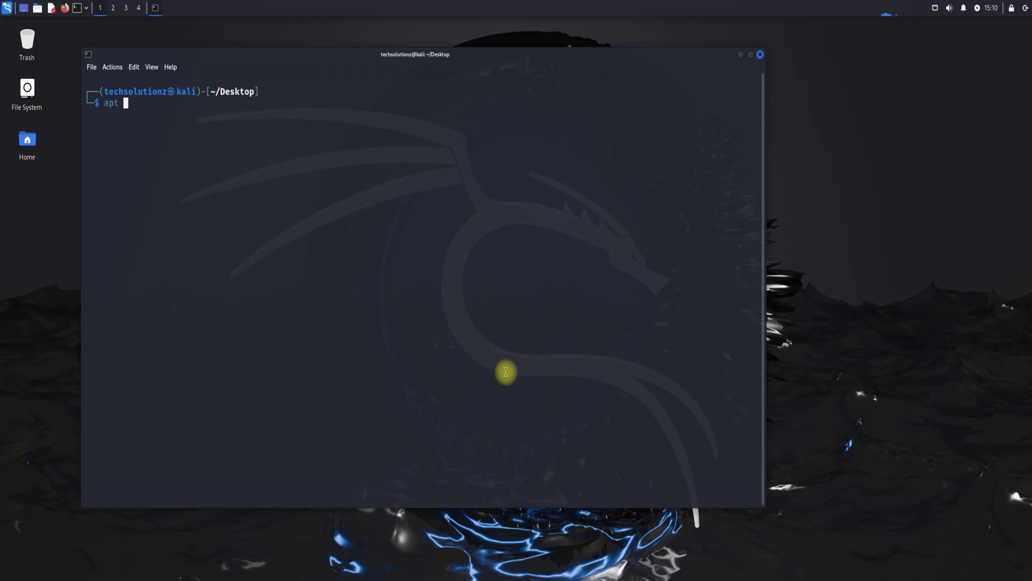
type("--version")
key("Return")
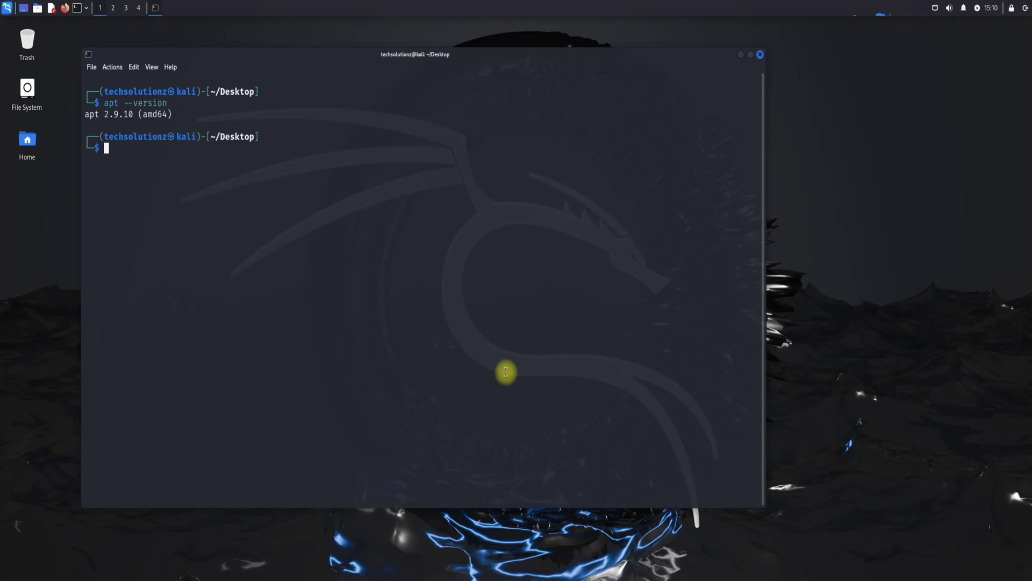
type("su")
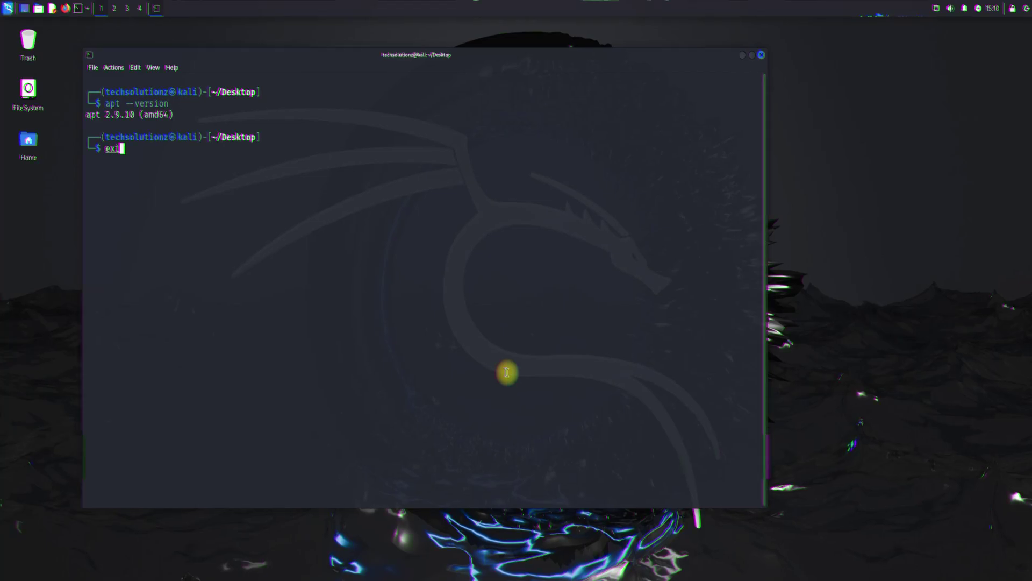